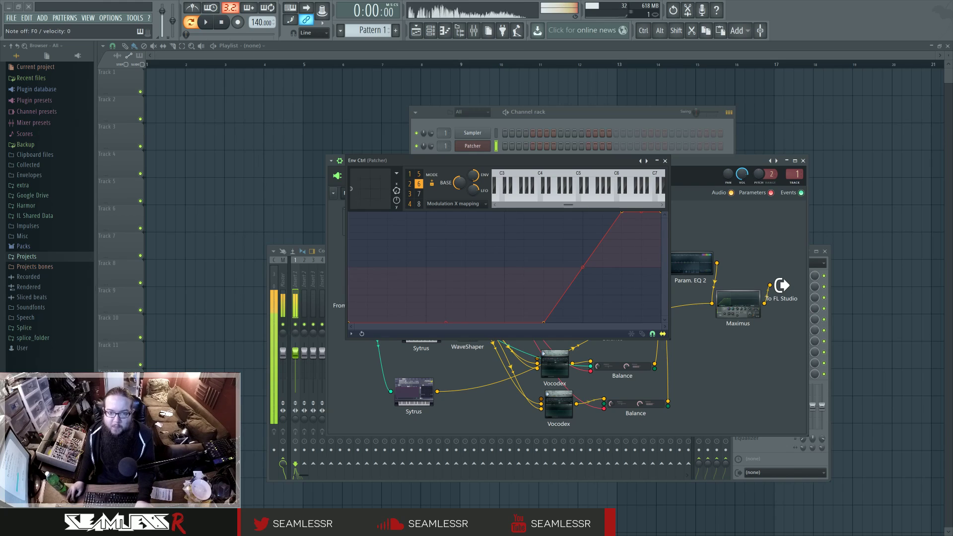
# Step: Clear the open windows and bring back the Patcher map from the channel rack, with the Env Ctrl editor closed
pyautogui.press('F12')
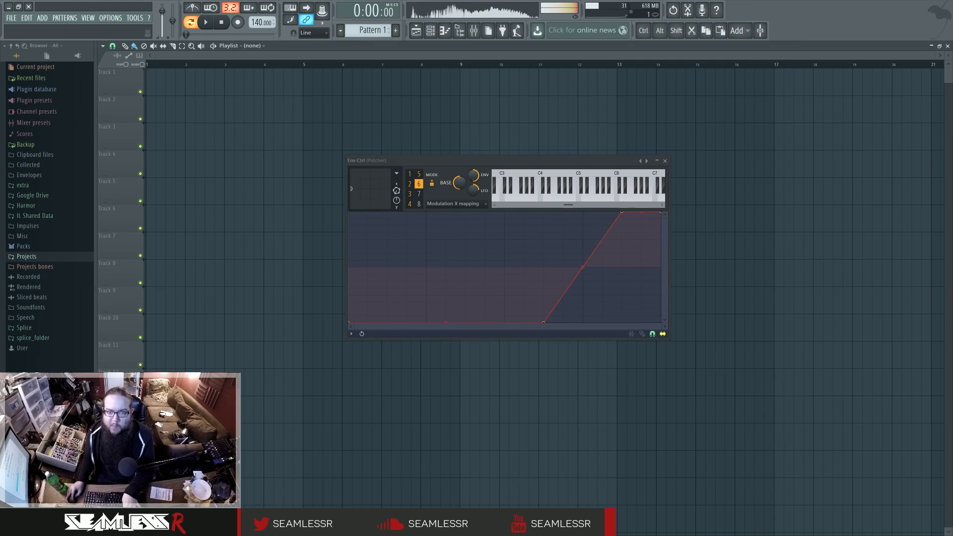
pyautogui.click(436, 29)
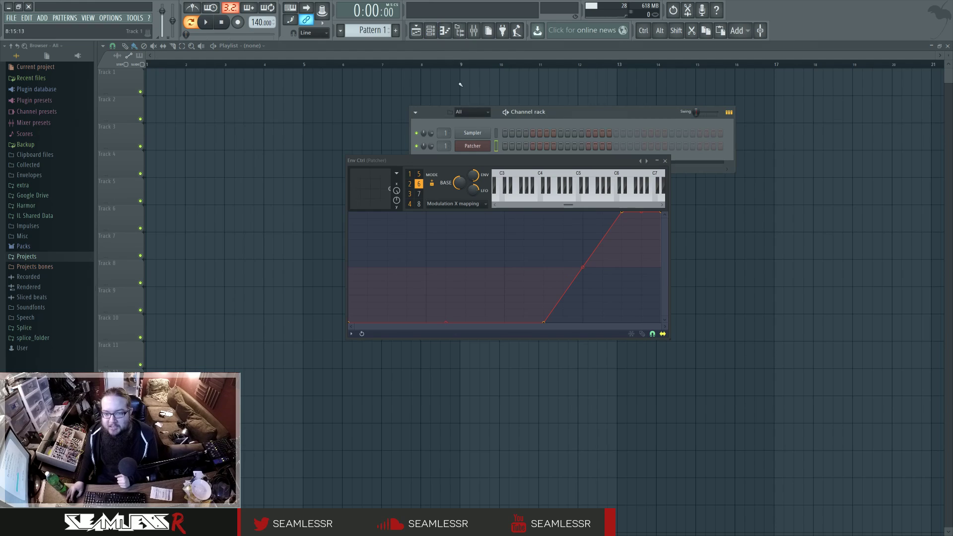
pyautogui.click(473, 145)
pyautogui.click(665, 160)
pyautogui.moveTo(669, 160); pyautogui.dragTo(635, 154)
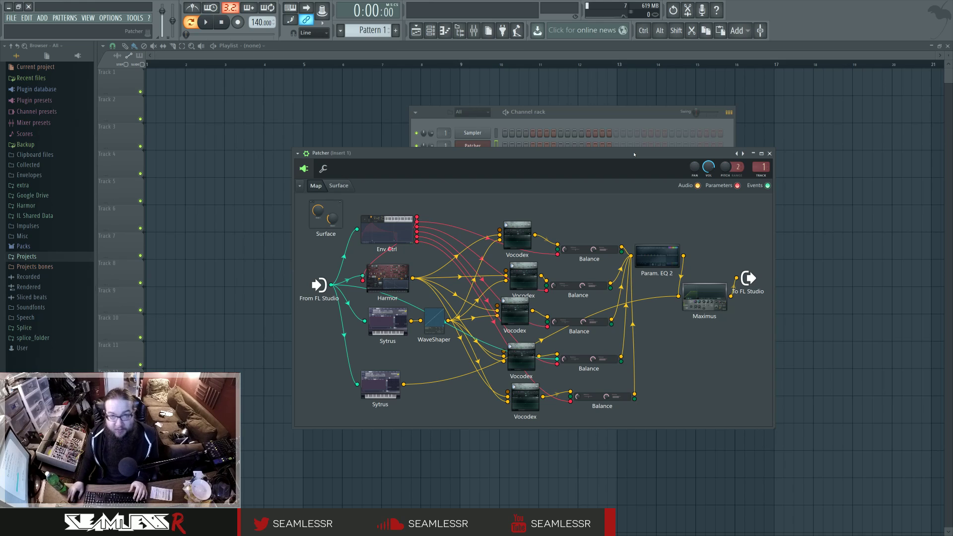
pyautogui.moveTo(634, 154); pyautogui.dragTo(669, 138)
# Step: Line up the five Vocodex modules in a straight vertical column on the Patcher map
pyautogui.moveTo(553, 217); pyautogui.dragTo(553, 216)
pyautogui.moveTo(559, 261); pyautogui.dragTo(553, 254)
pyautogui.moveTo(556, 343); pyautogui.dragTo(553, 341)
pyautogui.moveTo(551, 302); pyautogui.dragTo(555, 303)
pyautogui.click(555, 340)
pyautogui.moveTo(563, 380); pyautogui.dragTo(558, 378)
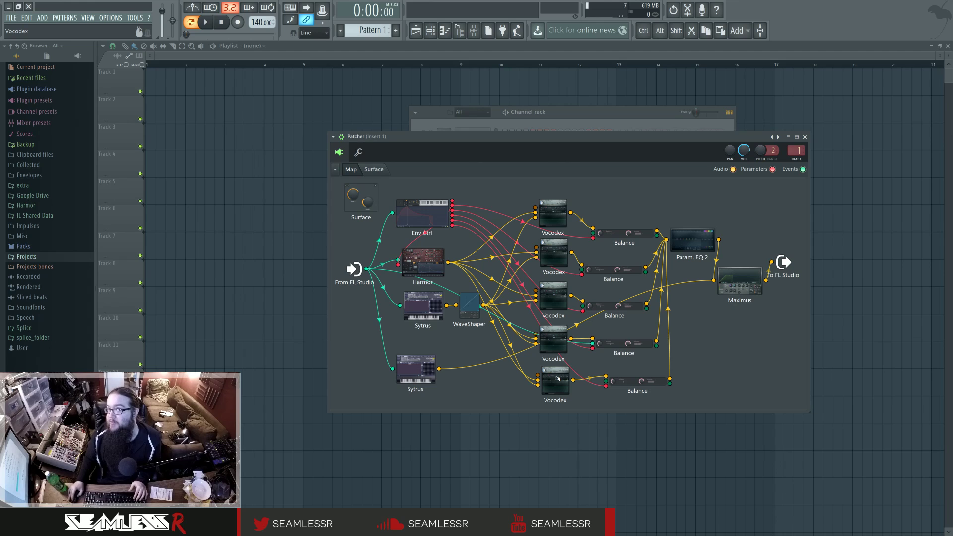
# Step: In the topmost Vocodex, shift the peak and following points of the Modulator pitch shift curve slightly higher in frequency
pyautogui.doubleClick(568, 213)
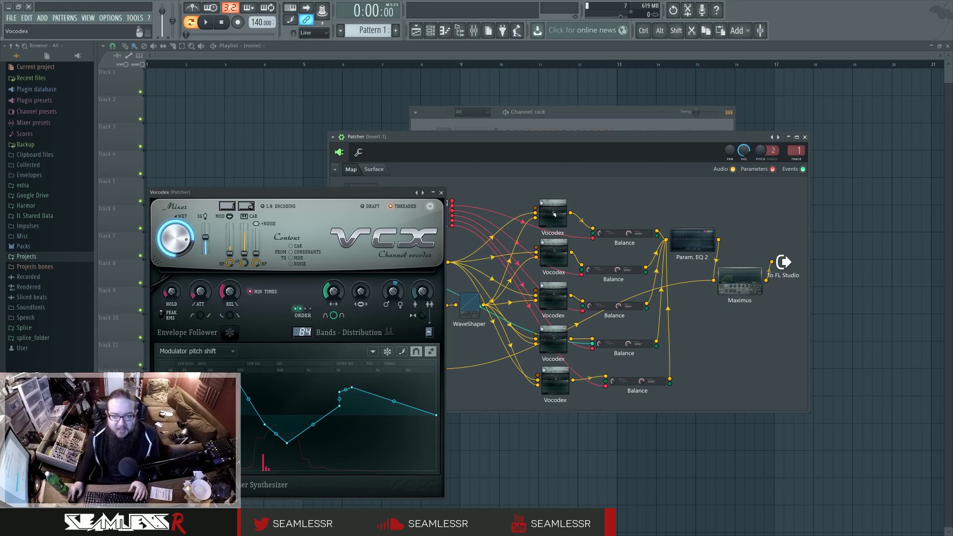
pyautogui.moveTo(353, 192); pyautogui.dragTo(608, 162)
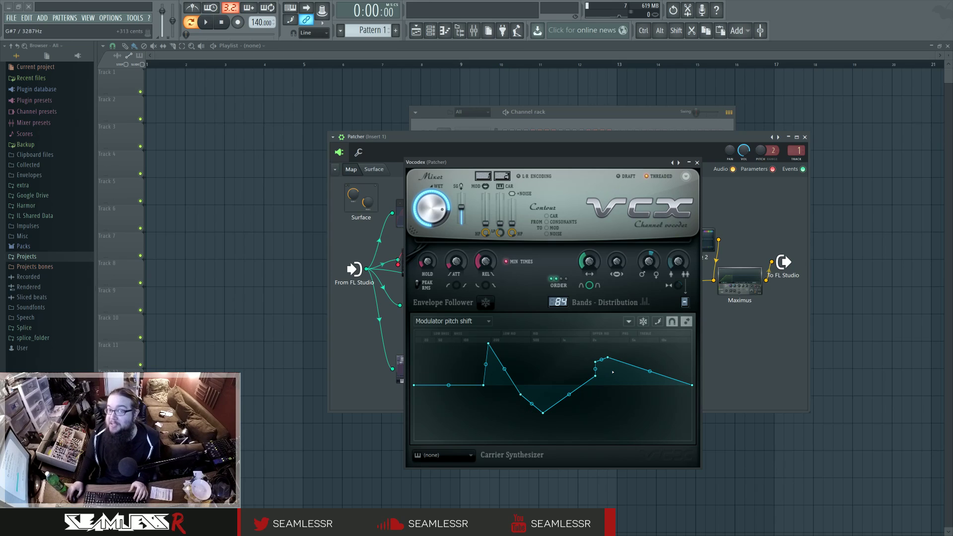
pyautogui.moveTo(485, 385)
pyautogui.mouseDown()
pyautogui.moveTo(466, 386)
pyautogui.moveTo(499, 387)
pyautogui.mouseUp()
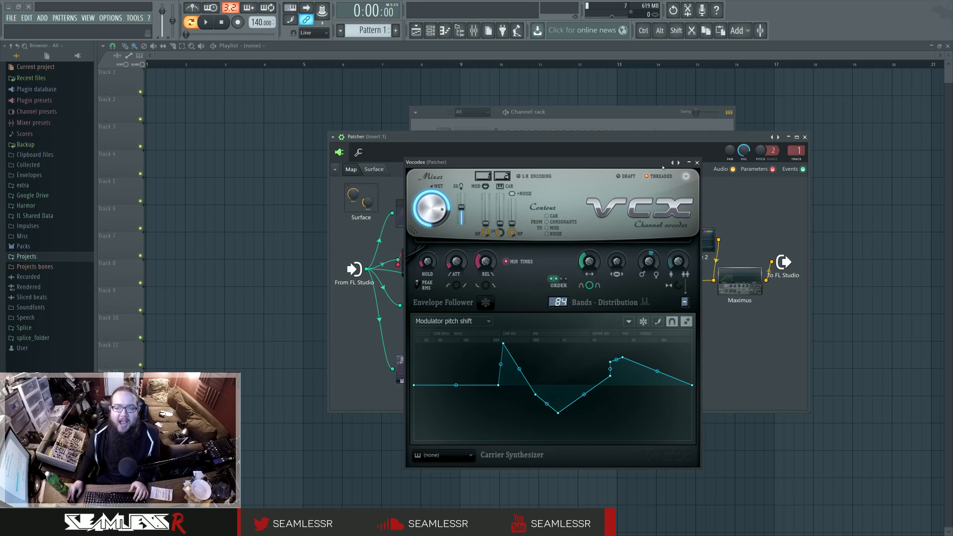
pyautogui.click(696, 162)
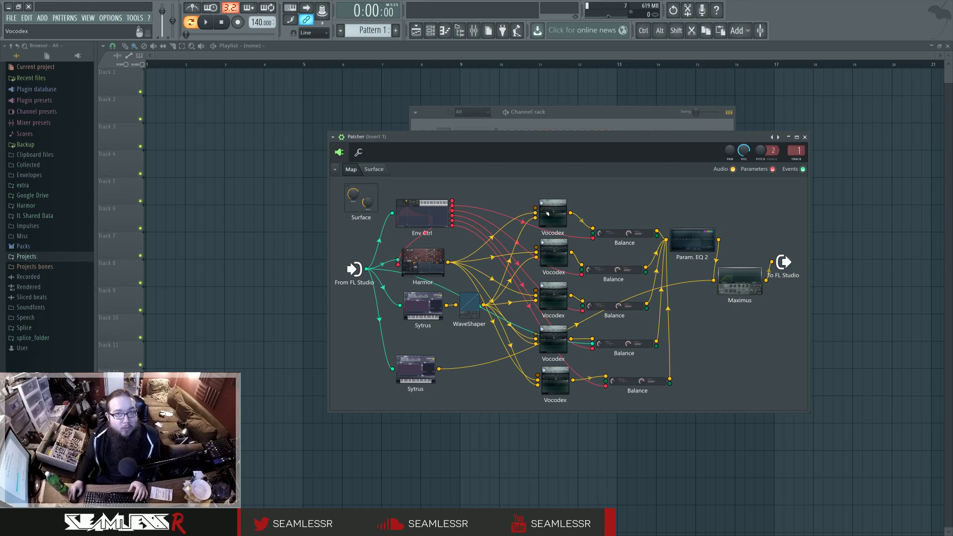
# Step: Examine the WaveShaper's distortion curve in an enlarged editor window, closing it when done
pyautogui.moveTo(470, 302); pyautogui.dragTo(469, 305)
pyautogui.click(468, 305)
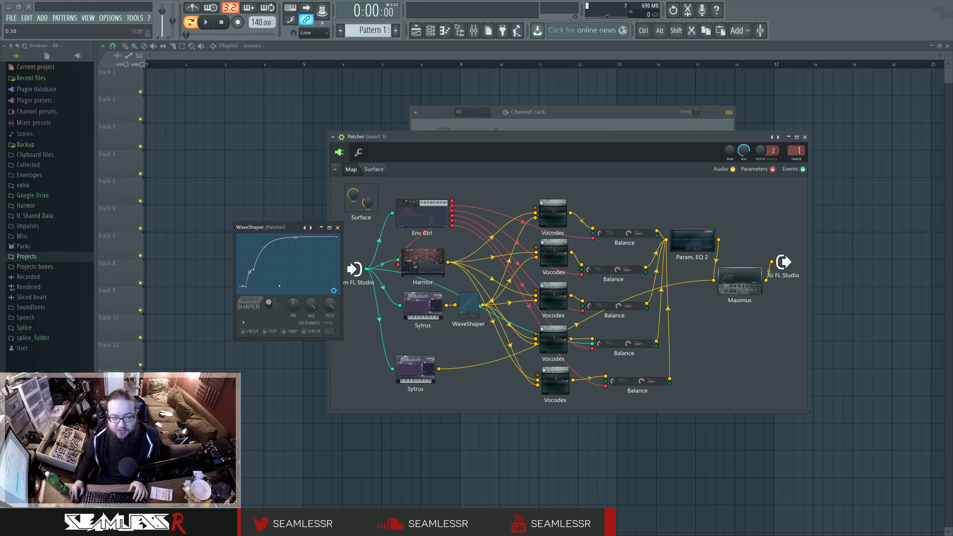
pyautogui.moveTo(346, 321); pyautogui.dragTo(453, 422)
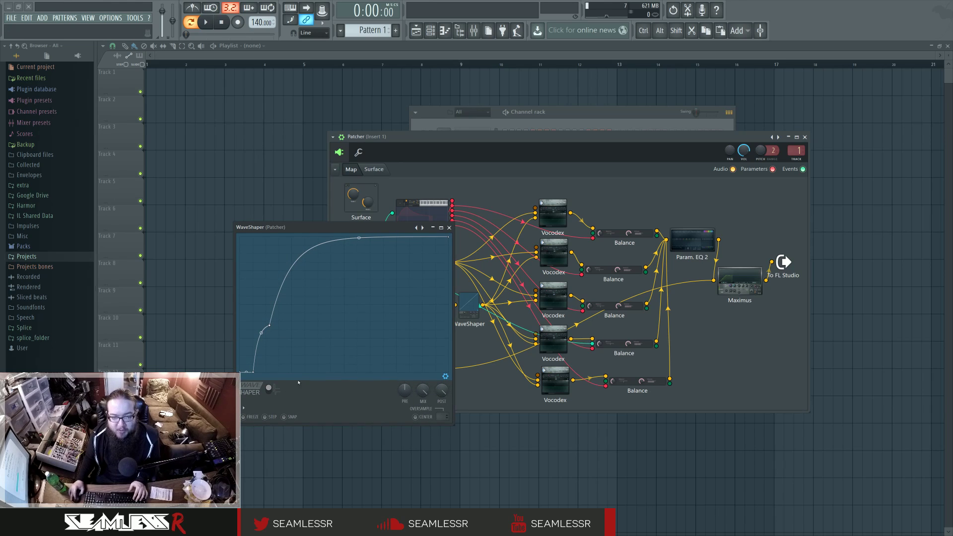
pyautogui.moveTo(385, 231); pyautogui.dragTo(725, 219)
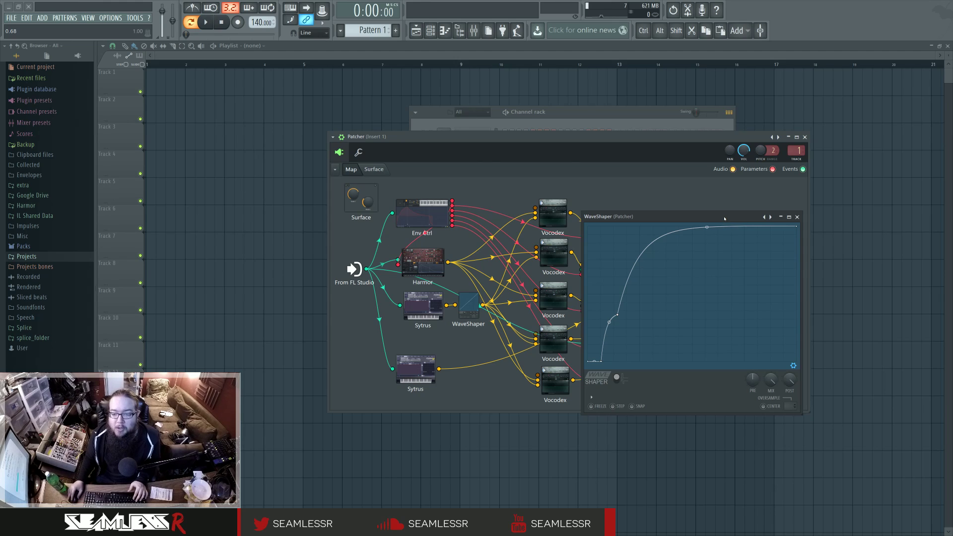
pyautogui.click(797, 217)
# Step: Nudge the topmost Vocodex and align the Balance modules in a vertical column beside the vocoders
pyautogui.moveTo(559, 217); pyautogui.dragTo(559, 219)
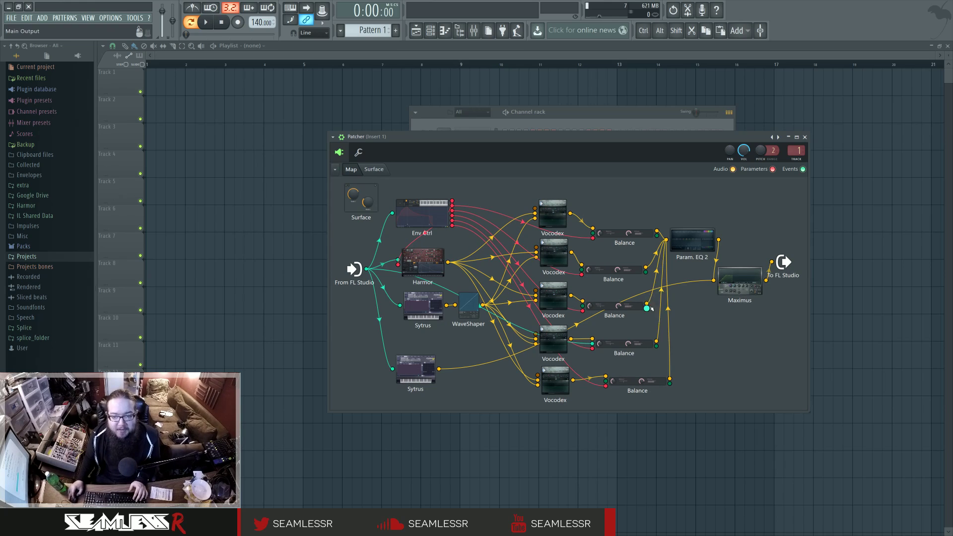
pyautogui.moveTo(616, 234); pyautogui.dragTo(608, 233)
pyautogui.moveTo(624, 344); pyautogui.dragTo(617, 344)
pyautogui.moveTo(631, 385); pyautogui.dragTo(614, 386)
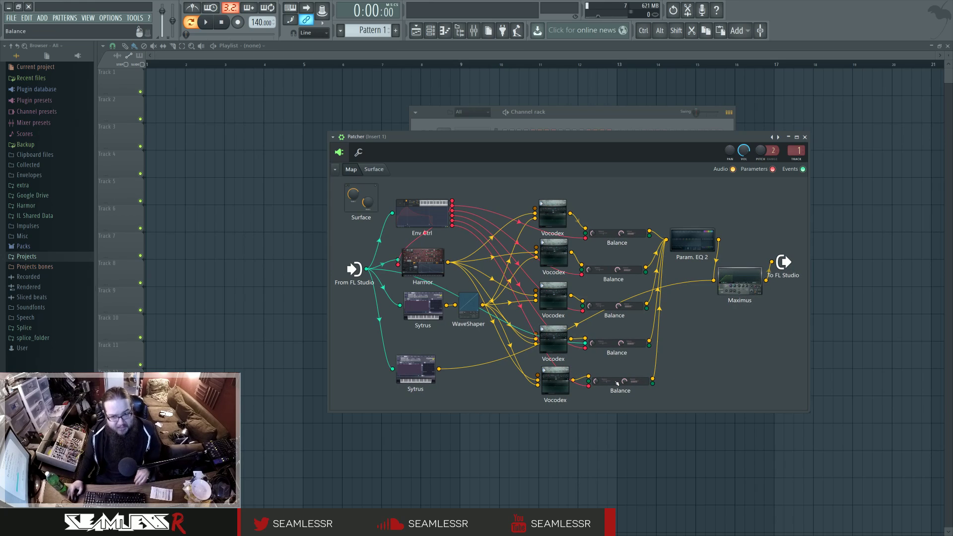
# Step: Examine the topmost Vocodex's Band width and Band distribution curves
pyautogui.click(552, 218)
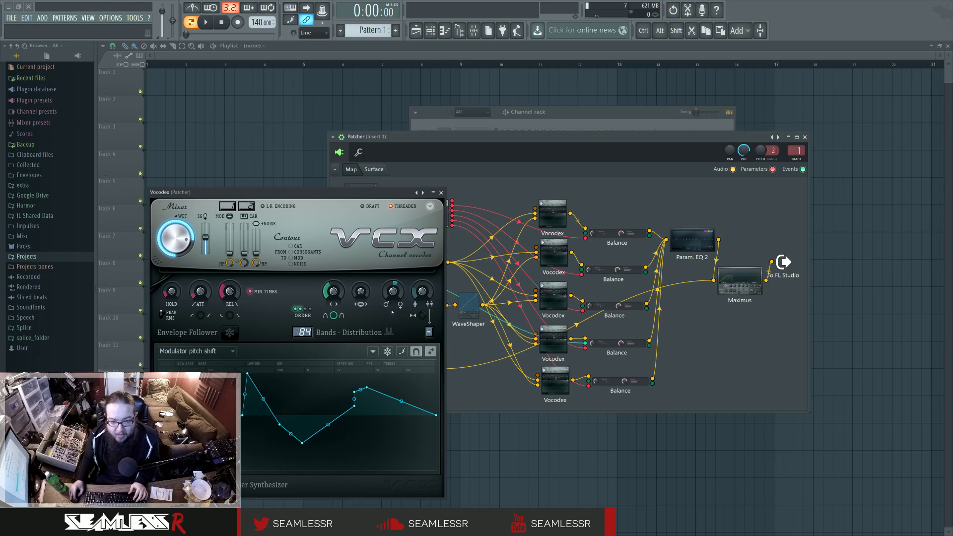
pyautogui.click(196, 351)
pyautogui.click(196, 351)
pyautogui.click(196, 351)
pyautogui.click(184, 415)
pyautogui.click(196, 351)
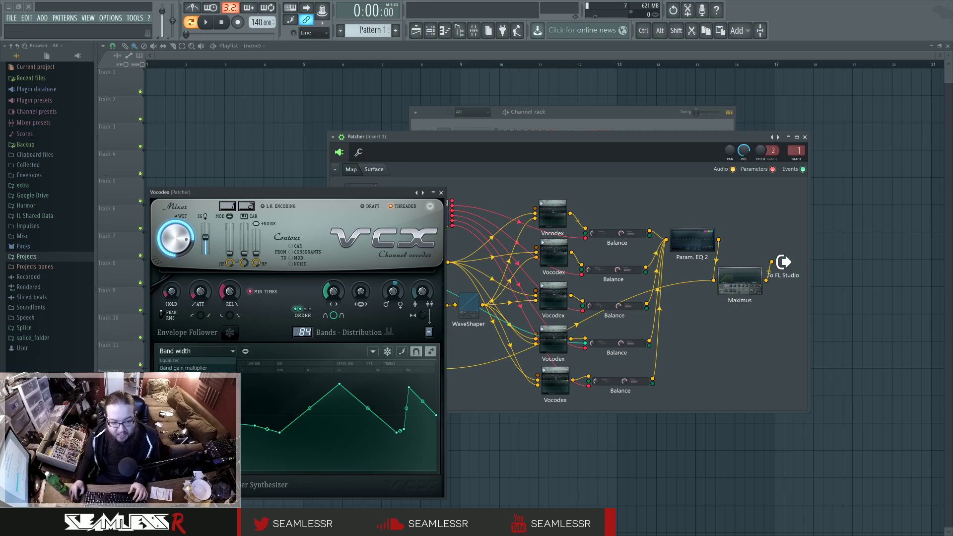
pyautogui.click(184, 406)
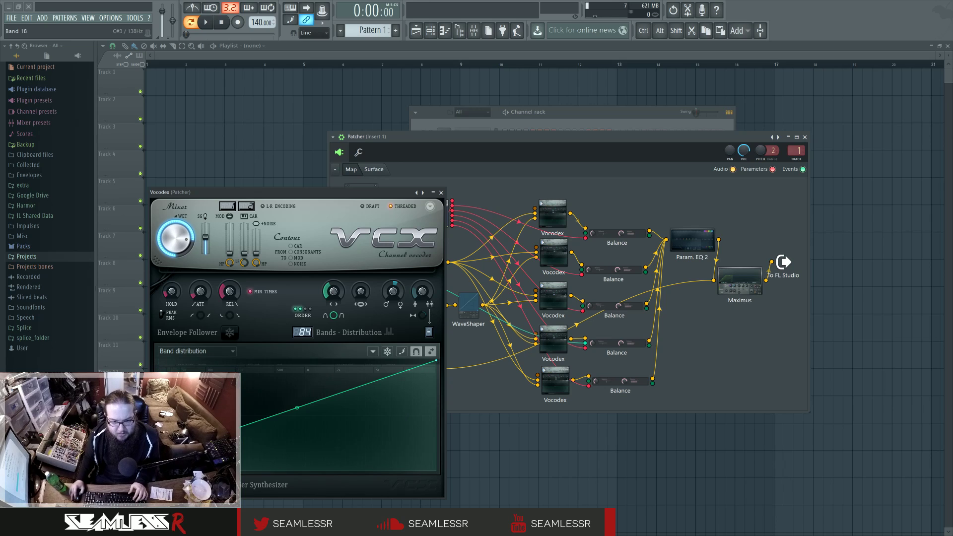
# Step: Examine the second Vocodex's Band distribution curve and another Vocodex's Band width curve, closing the editor when done
pyautogui.doubleClick(554, 259)
pyautogui.click(154, 273)
pyautogui.click(169, 369)
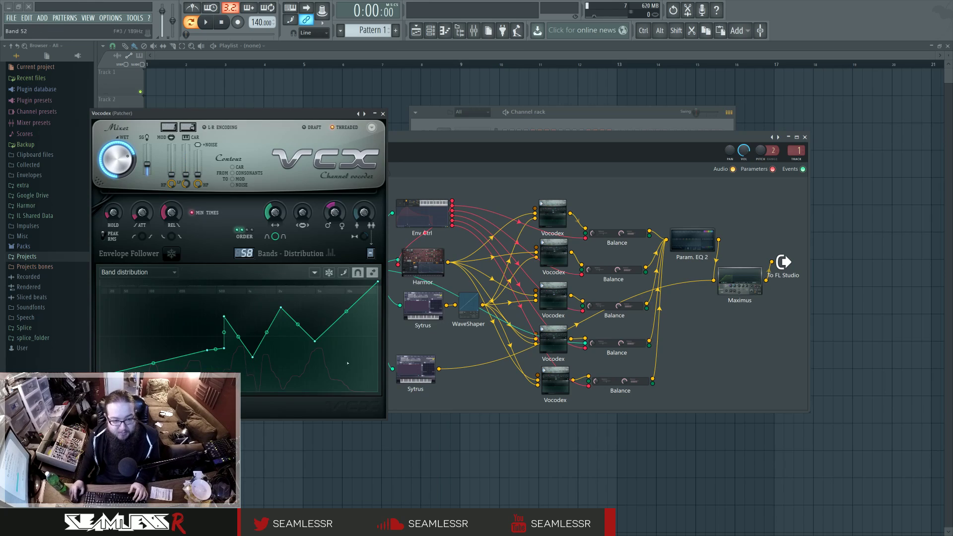
pyautogui.doubleClick(537, 298)
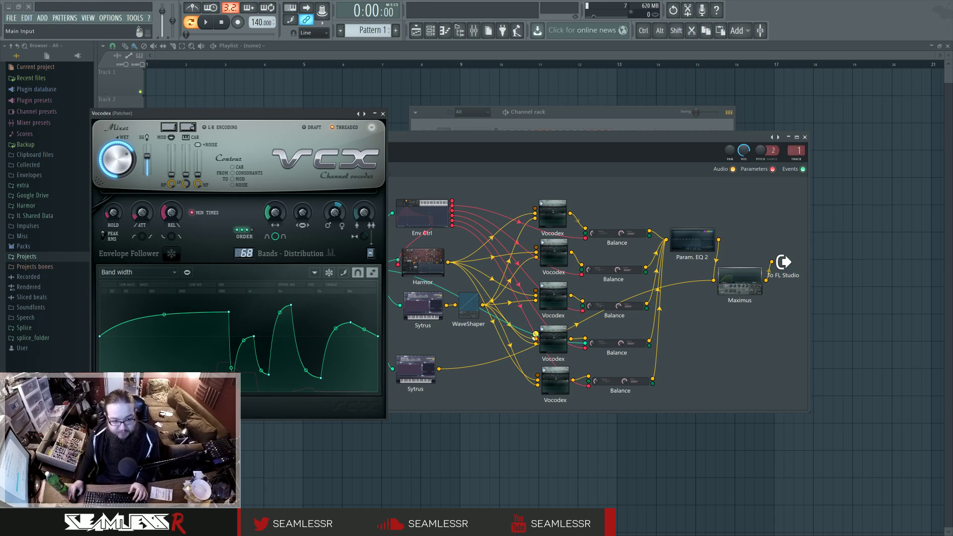
pyautogui.moveTo(308, 115); pyautogui.dragTo(684, 150)
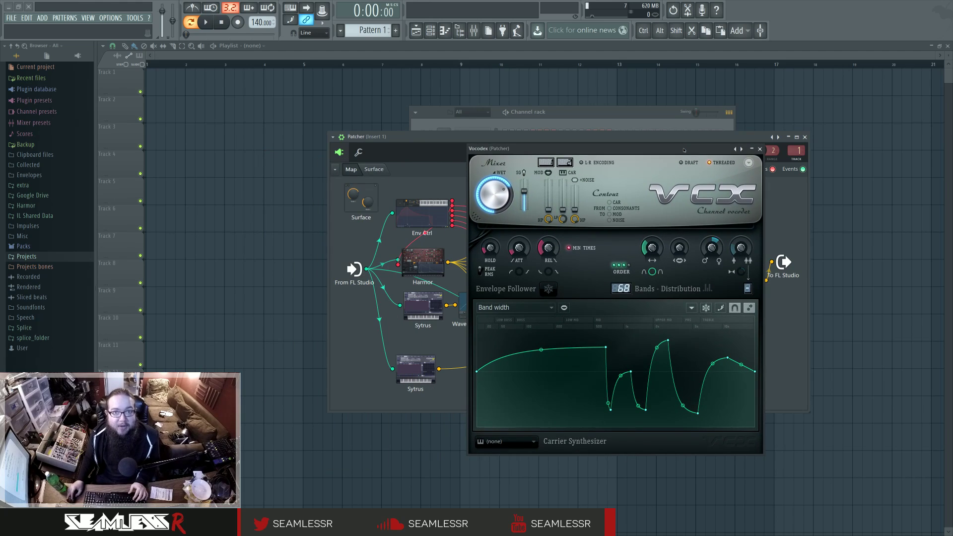
pyautogui.click(759, 149)
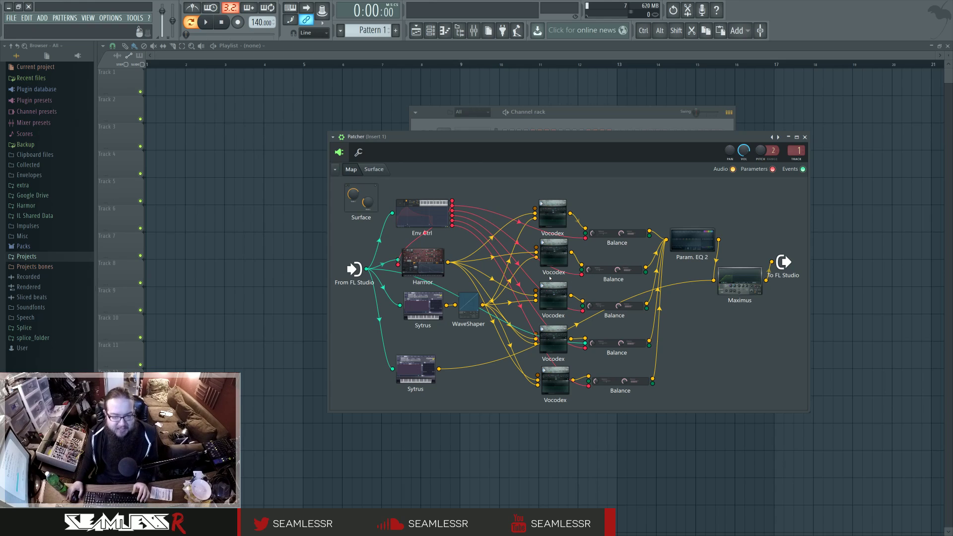
# Step: Open the upper Sytrus, move the To FL Studio output above Maximus and connect the WaveShaper directly to it
pyautogui.doubleClick(423, 308)
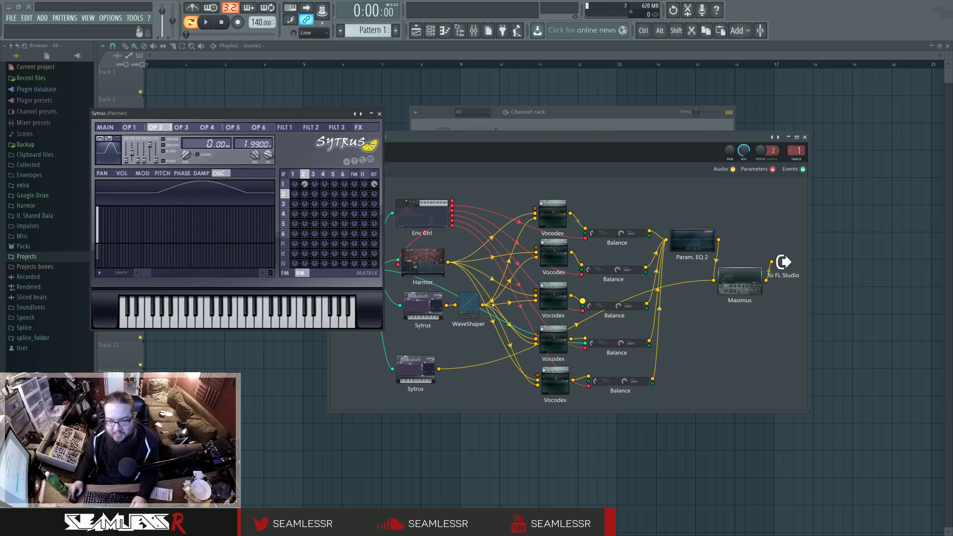
pyautogui.moveTo(783, 261); pyautogui.dragTo(785, 220)
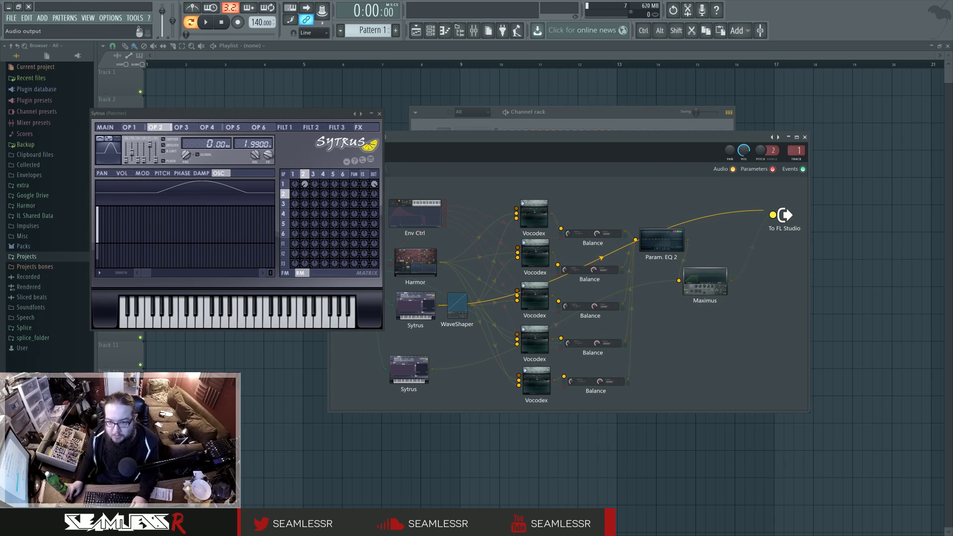
pyautogui.click(598, 259)
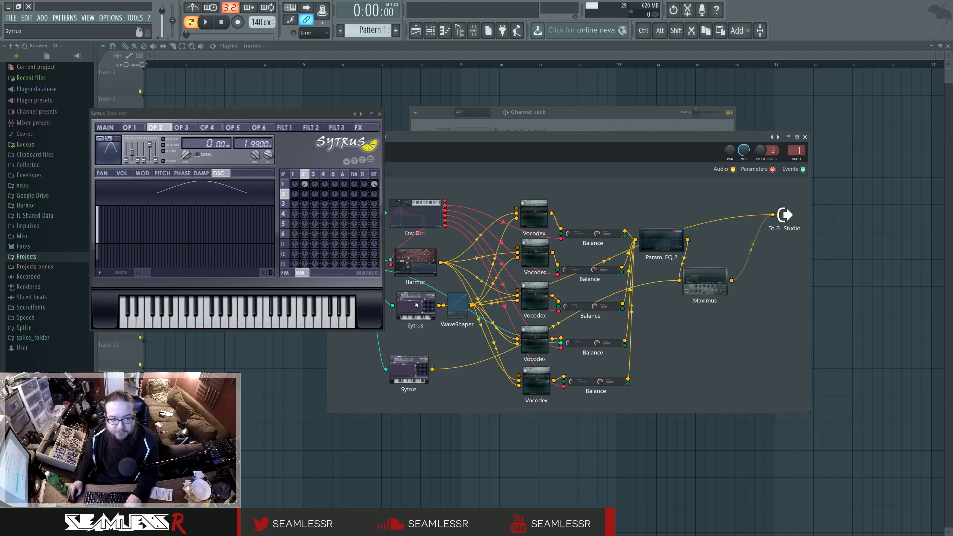
# Step: Review the oscillators of operators 1 and 4 in Sytrus, including operator 4's waveform options
pyautogui.click(129, 127)
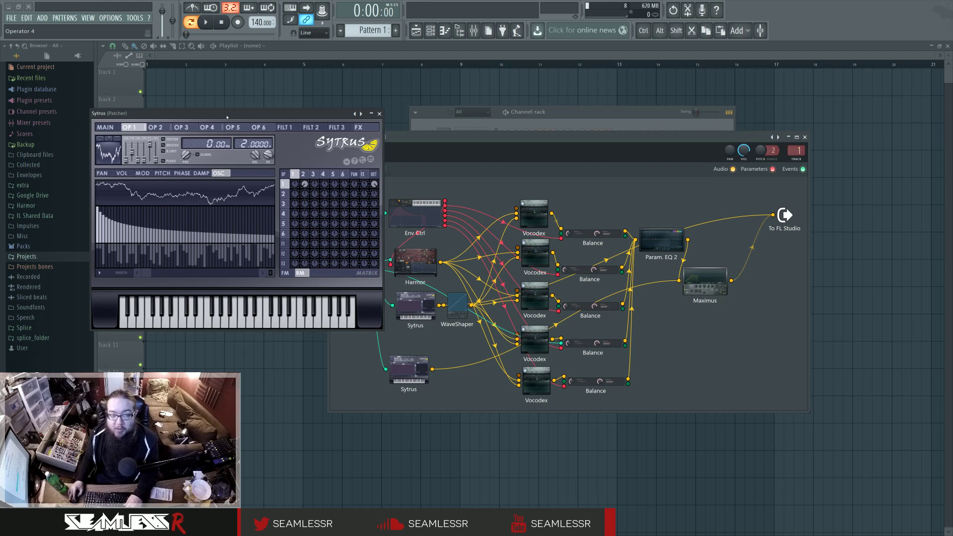
pyautogui.moveTo(160, 113); pyautogui.dragTo(267, 150)
pyautogui.click(315, 165)
pyautogui.rightClick(212, 191)
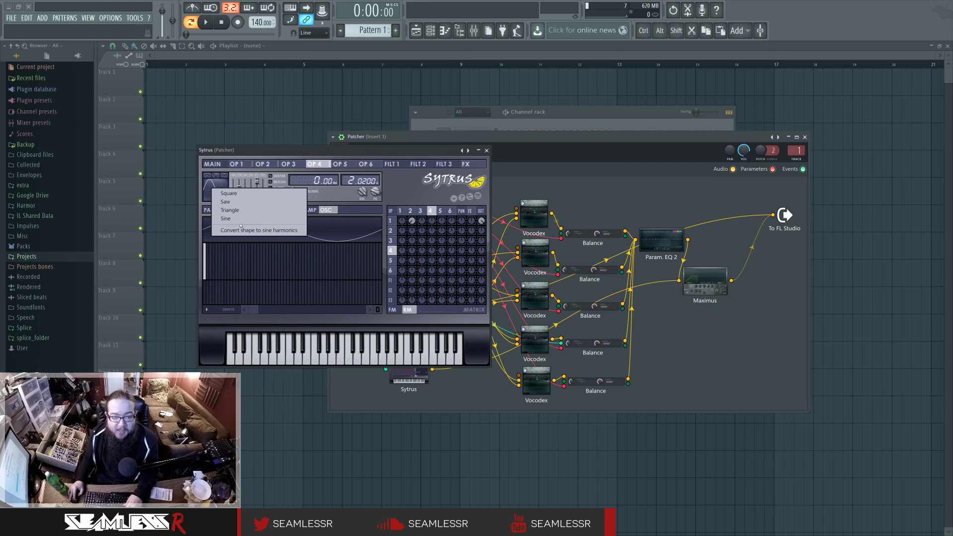
# Step: Give Sytrus operator 6 a Saw waveform converted to sine harmonics, with randomized harmonic phases
pyautogui.click(367, 164)
pyautogui.rightClick(207, 192)
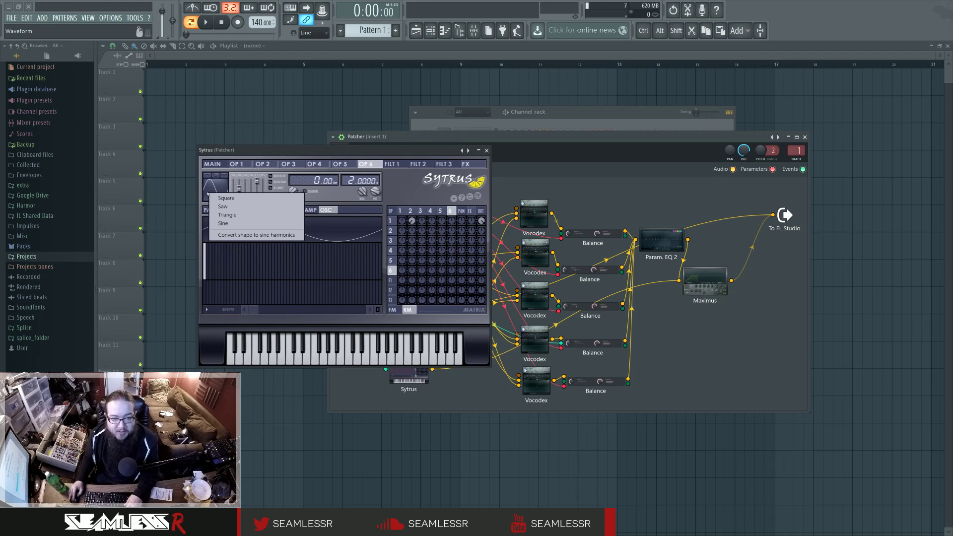
pyautogui.click(224, 201)
pyautogui.rightClick(224, 191)
pyautogui.click(245, 234)
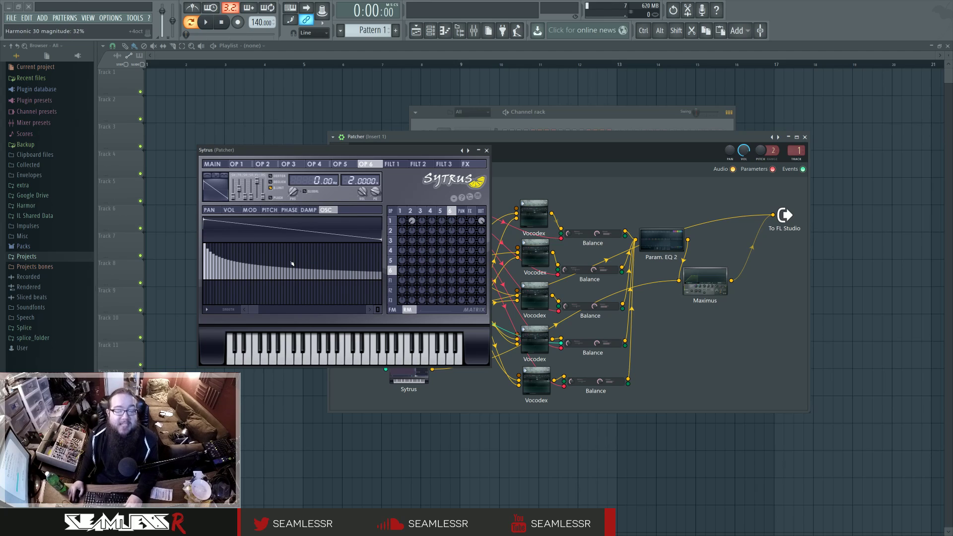
pyautogui.click(206, 310)
pyautogui.click(258, 420)
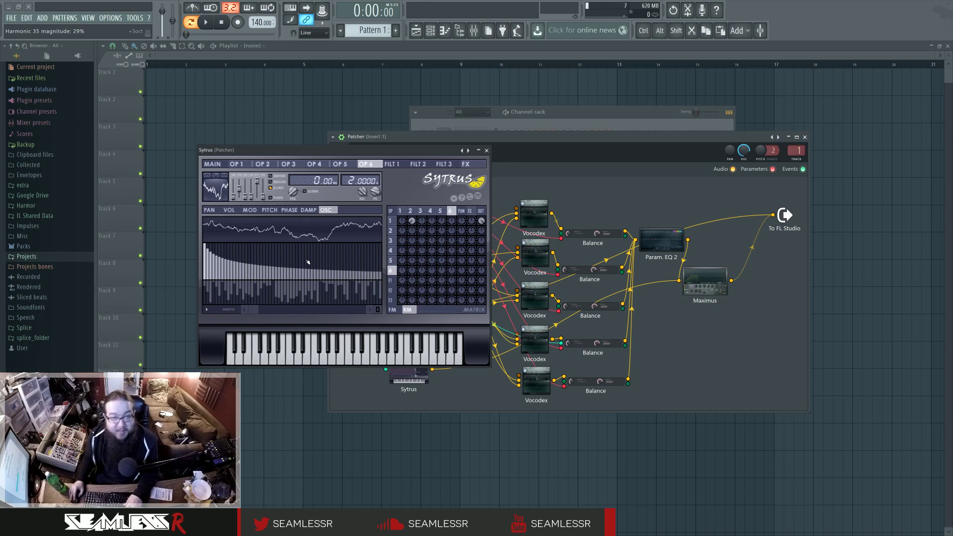
# Step: Examine the Sytrus RM matrix and operator 2's waveform shape controls
pyautogui.click(402, 311)
pyautogui.click(407, 310)
pyautogui.click(412, 211)
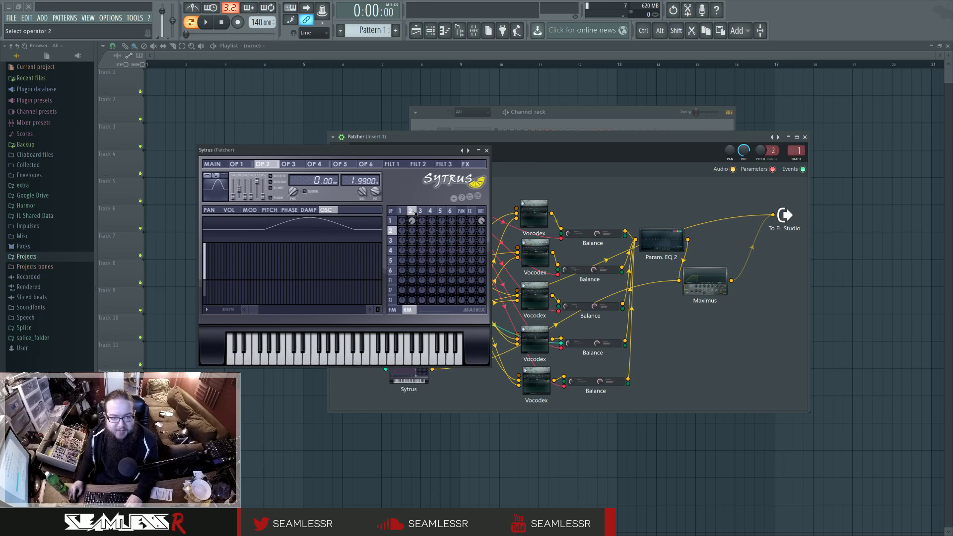
pyautogui.click(209, 175)
pyautogui.click(208, 176)
pyautogui.click(215, 176)
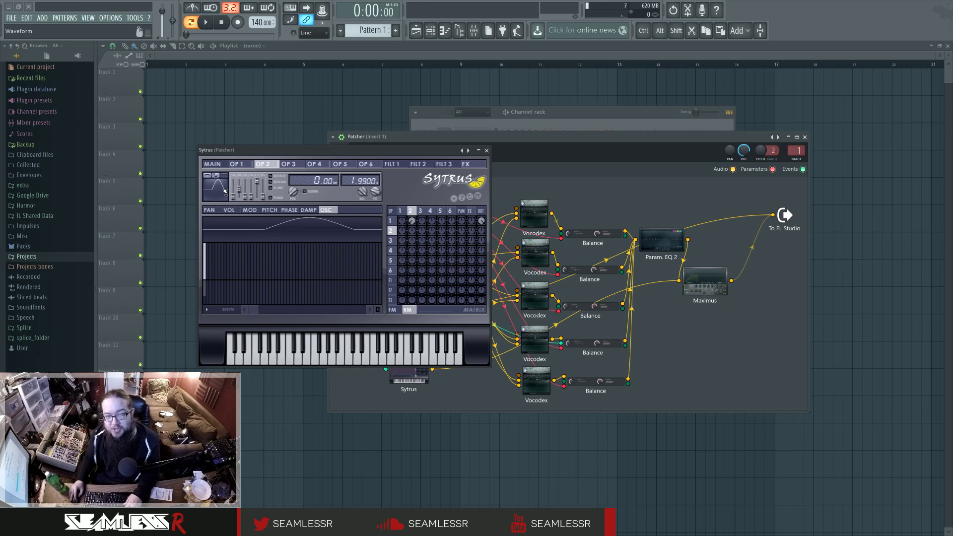
# Step: Compare the oscillators of operators 1, 2 and 4 and their modulation in the FM and RM matrices
pyautogui.click(400, 210)
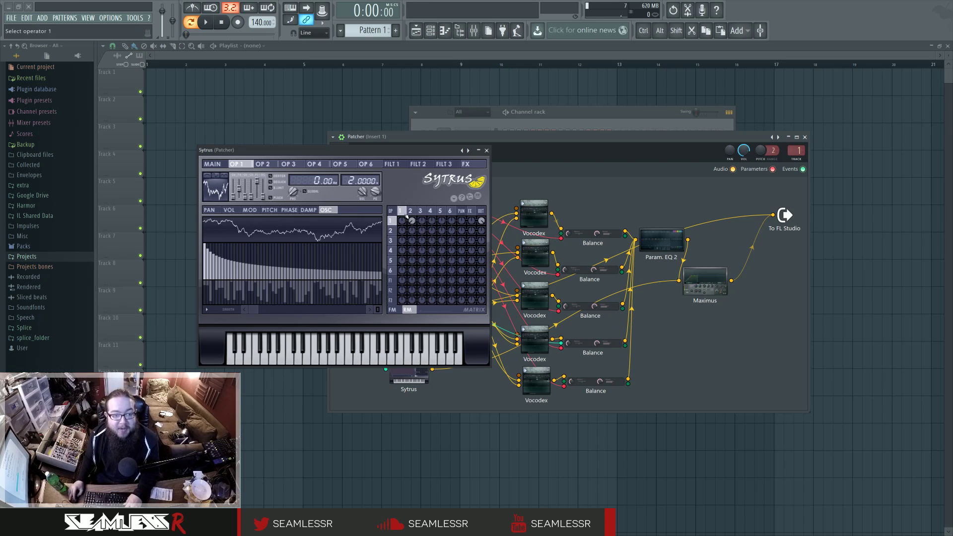
pyautogui.click(409, 211)
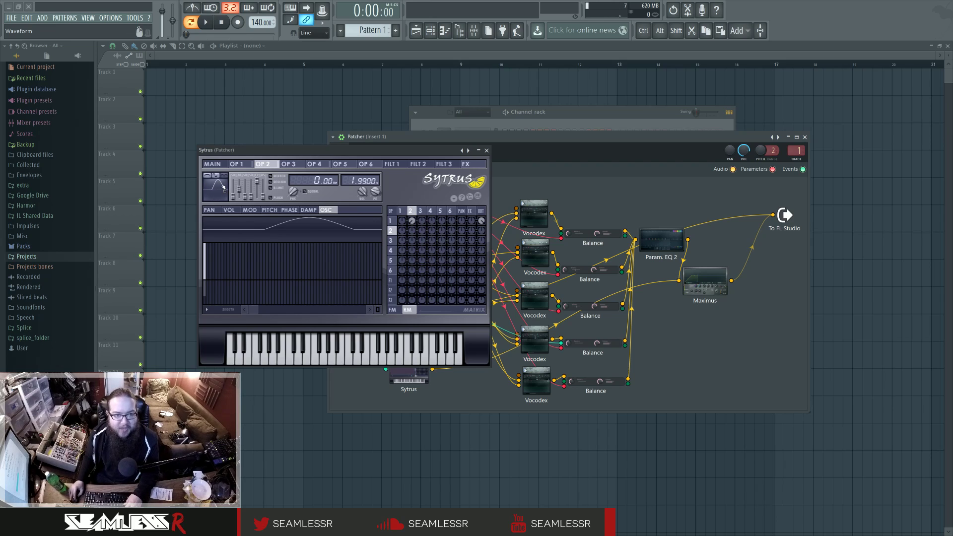
pyautogui.click(236, 164)
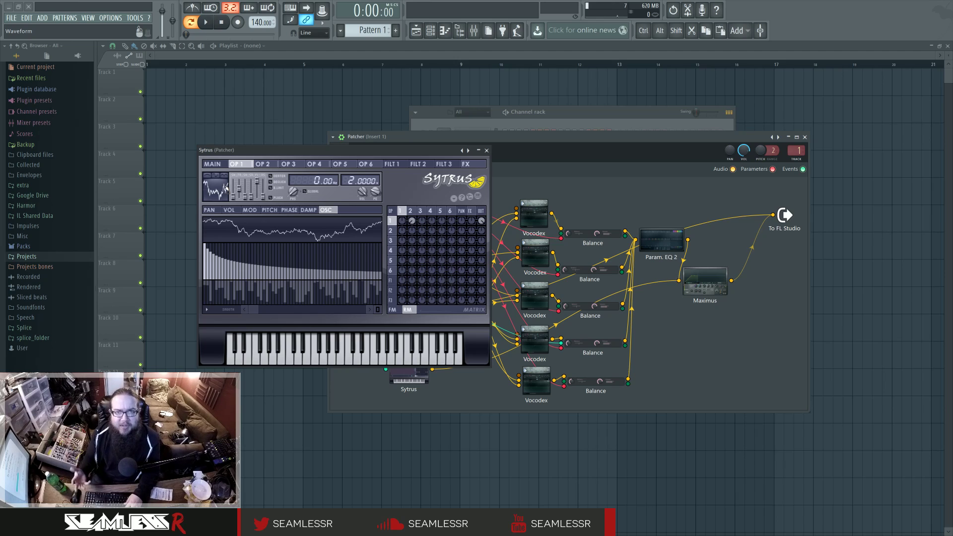
pyautogui.click(431, 211)
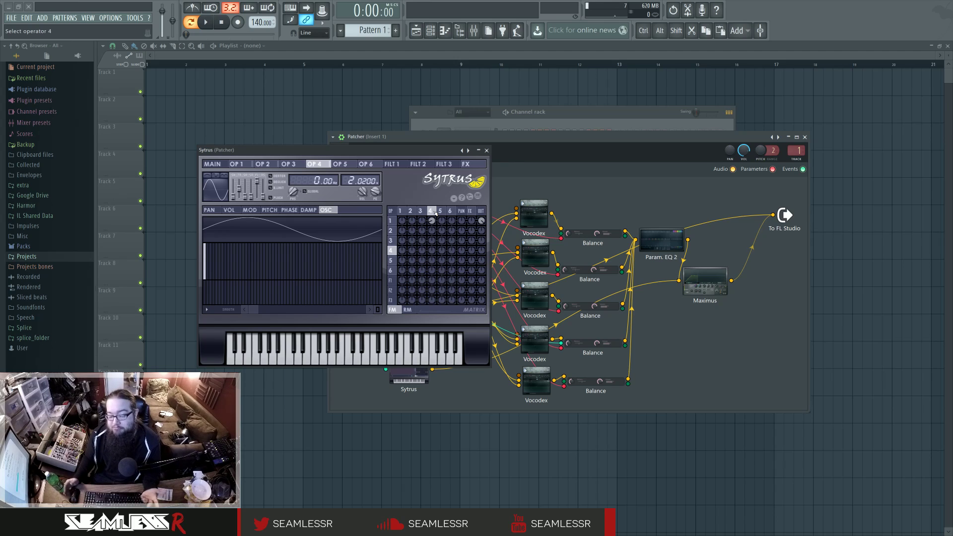
pyautogui.click(407, 309)
pyautogui.click(409, 211)
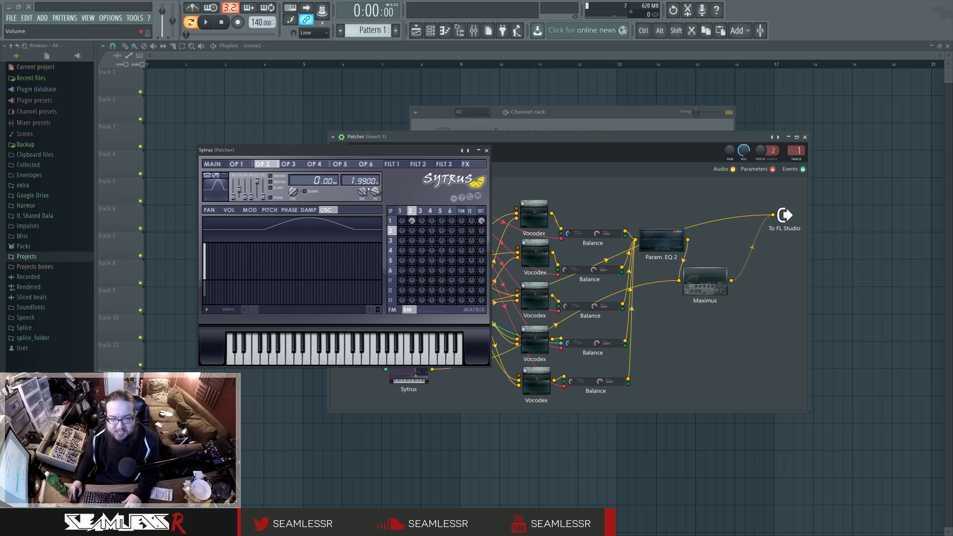
# Step: Audition Sytrus while comparing the oscillators of operators 2 and 4, and close the synth
pyautogui.scroll(4, 362, 181)
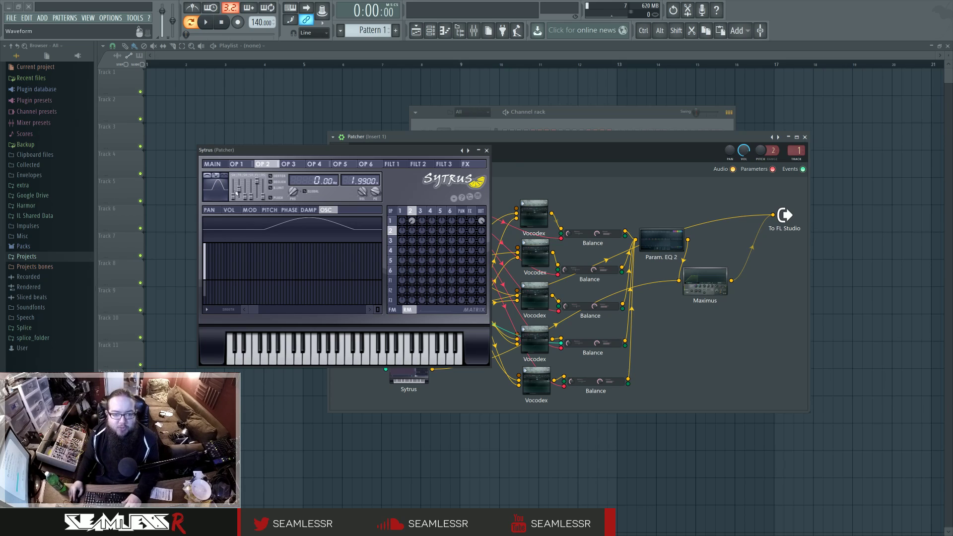
pyautogui.press('z')
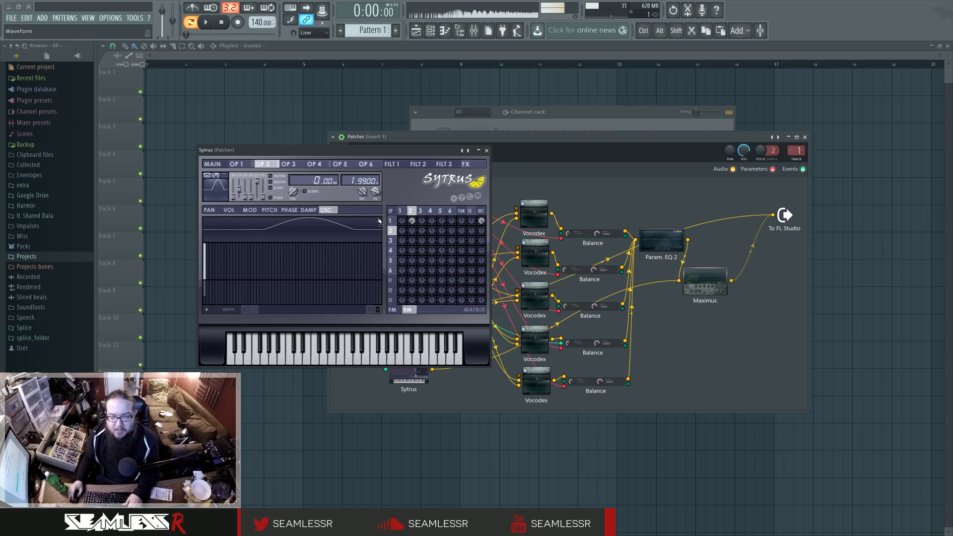
pyautogui.click(430, 214)
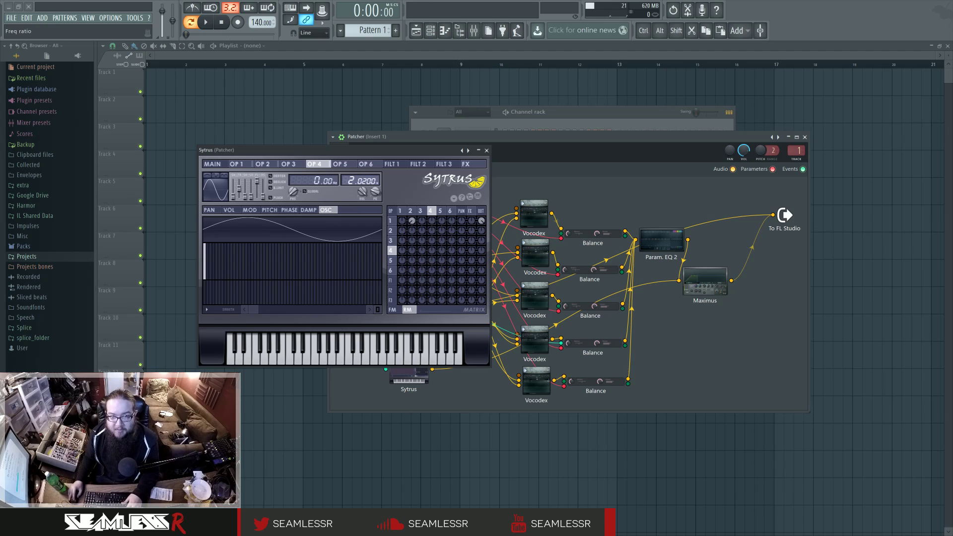
pyautogui.press('c')
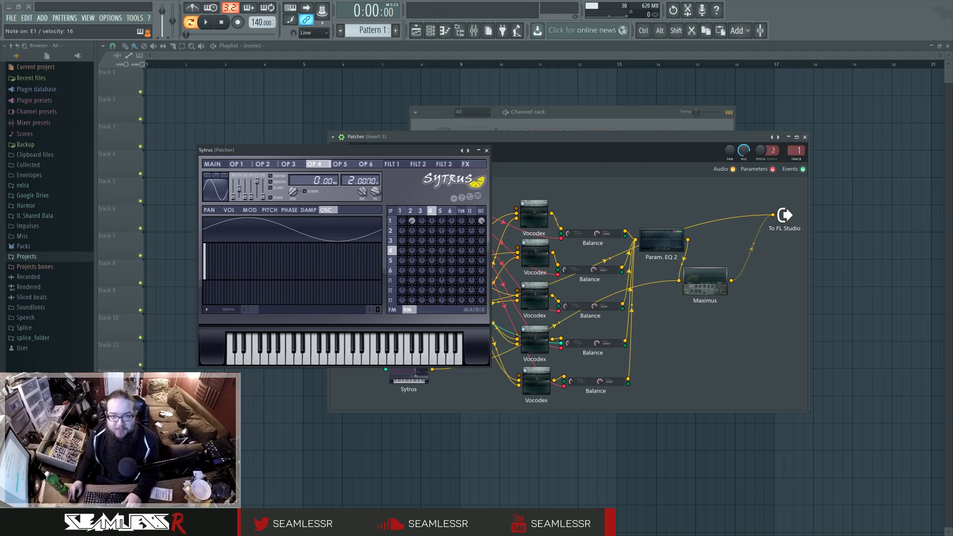
pyautogui.click(263, 165)
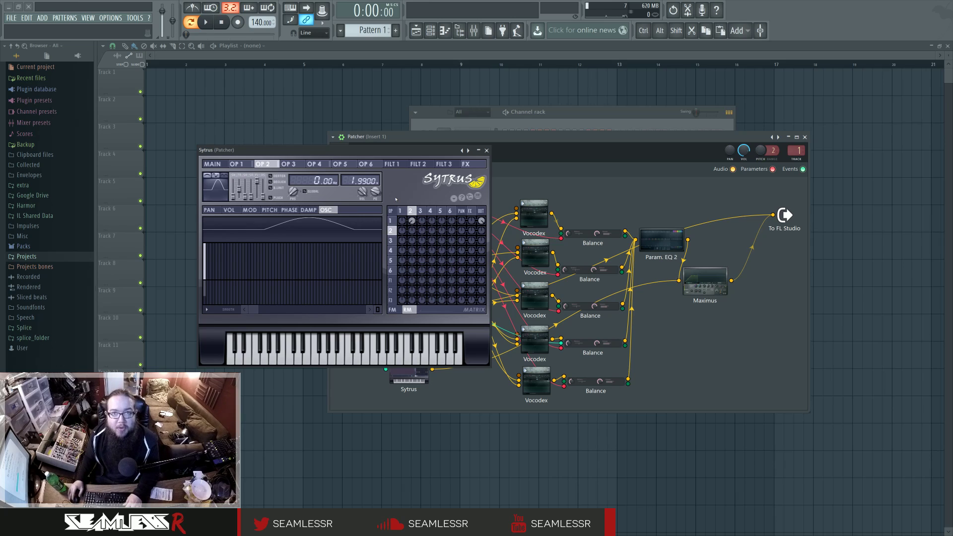
pyautogui.click(486, 150)
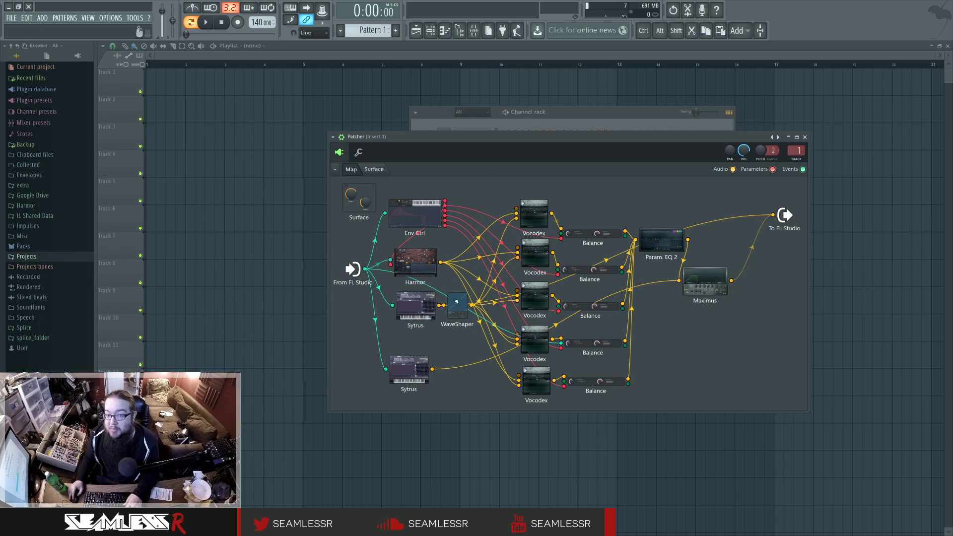
# Step: Disconnect the sources feeding To FL Studio, audition WaveShaper directly through that output, unlink it again, and reposition WaveShaper
pyautogui.moveTo(457, 297); pyautogui.dragTo(462, 296)
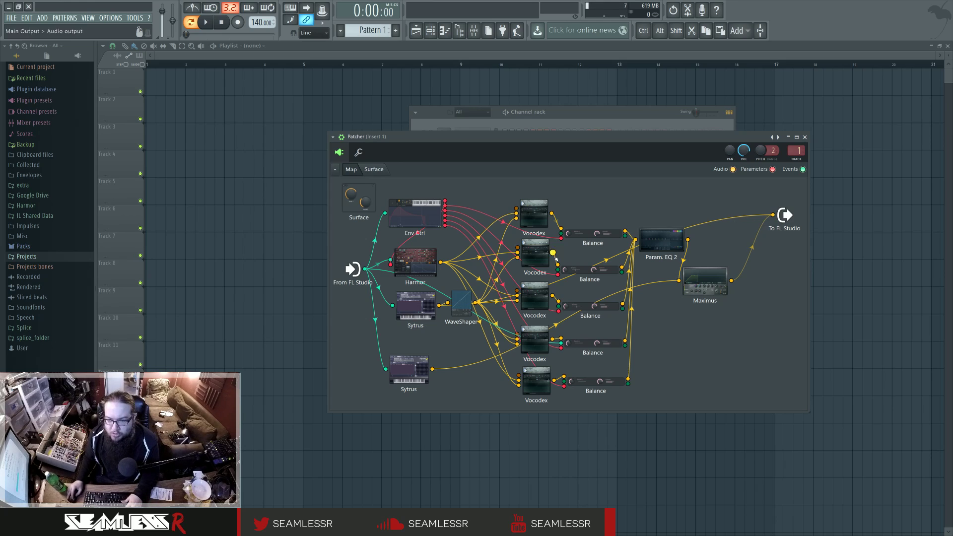
pyautogui.moveTo(773, 214); pyautogui.dragTo(769, 196)
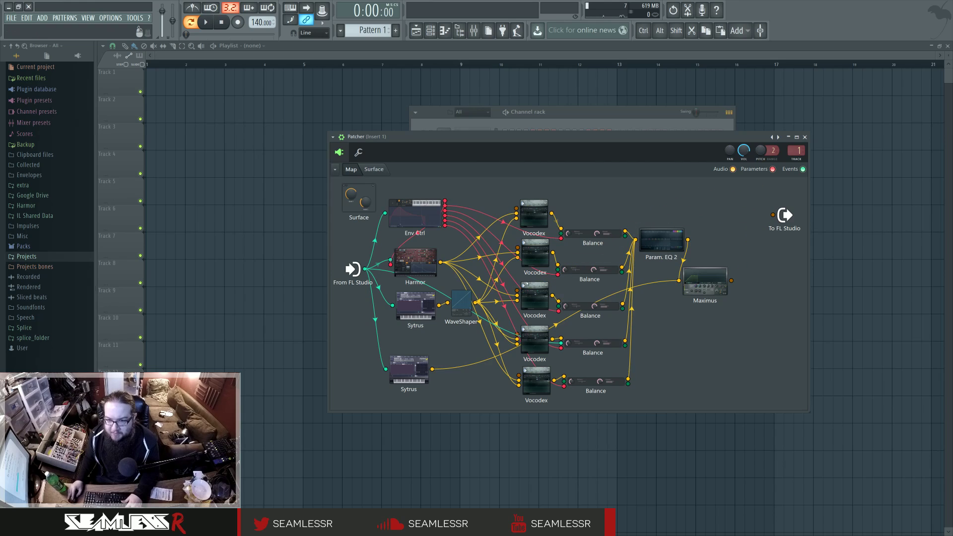
pyautogui.moveTo(685, 230); pyautogui.dragTo(772, 214)
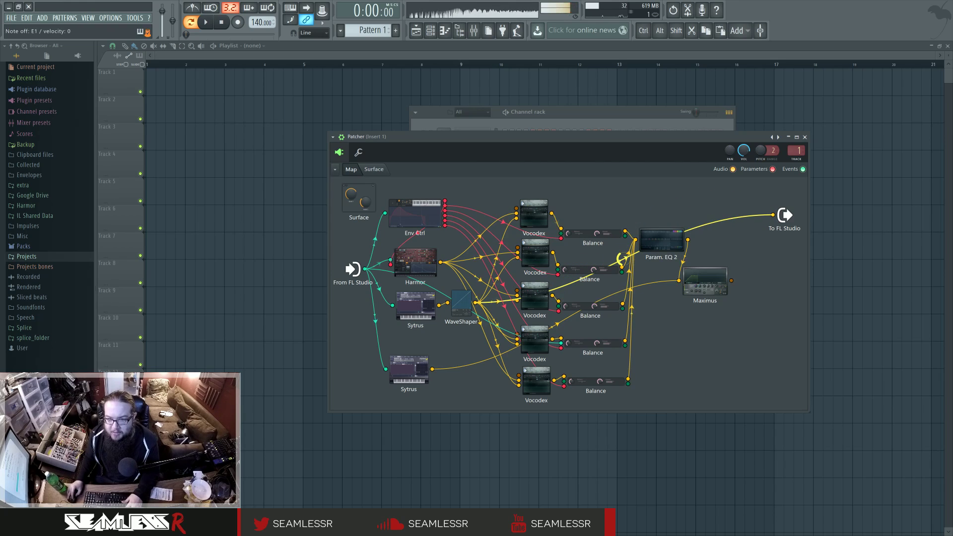
pyautogui.moveTo(772, 215); pyautogui.dragTo(729, 228)
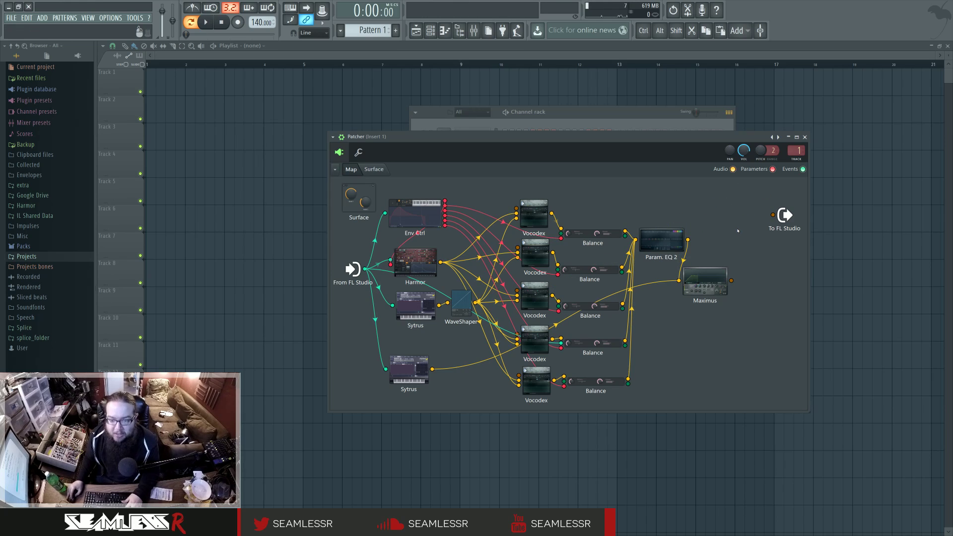
pyautogui.moveTo(461, 302)
pyautogui.mouseDown()
pyautogui.moveTo(455, 281)
pyautogui.moveTo(466, 293)
pyautogui.mouseUp()
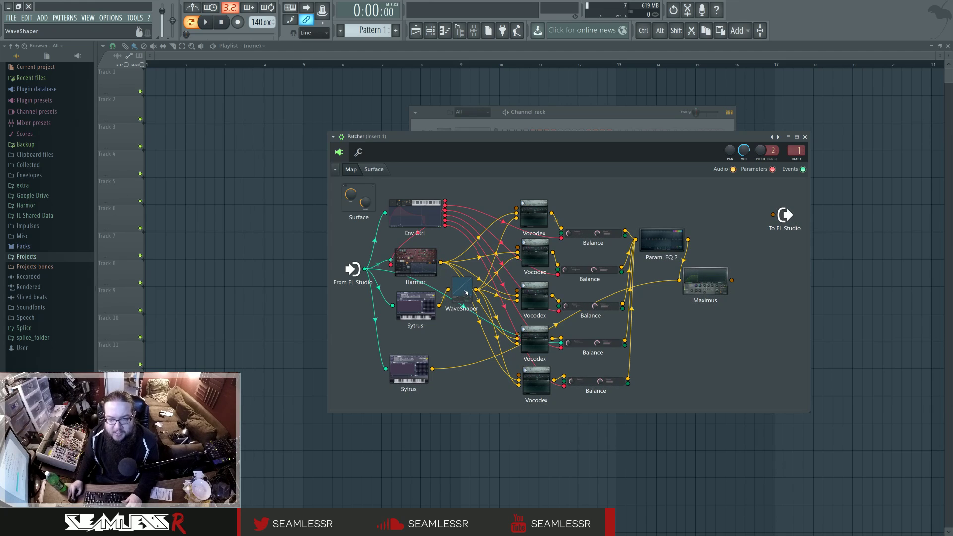
# Step: Add a new Vocodex to the patch and give it two additional audio inputs
pyautogui.press('F8')
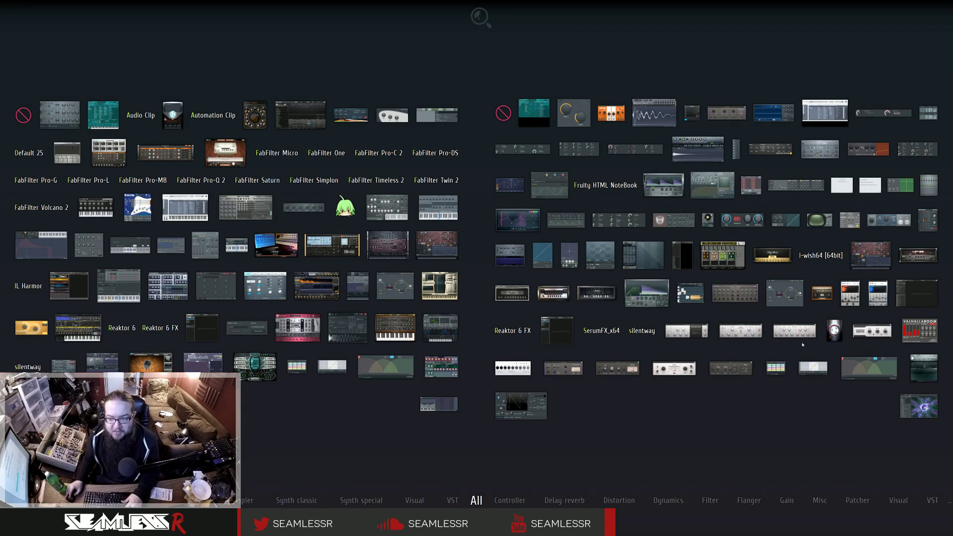
pyautogui.moveTo(922, 368); pyautogui.dragTo(755, 340)
pyautogui.rightClick(763, 343)
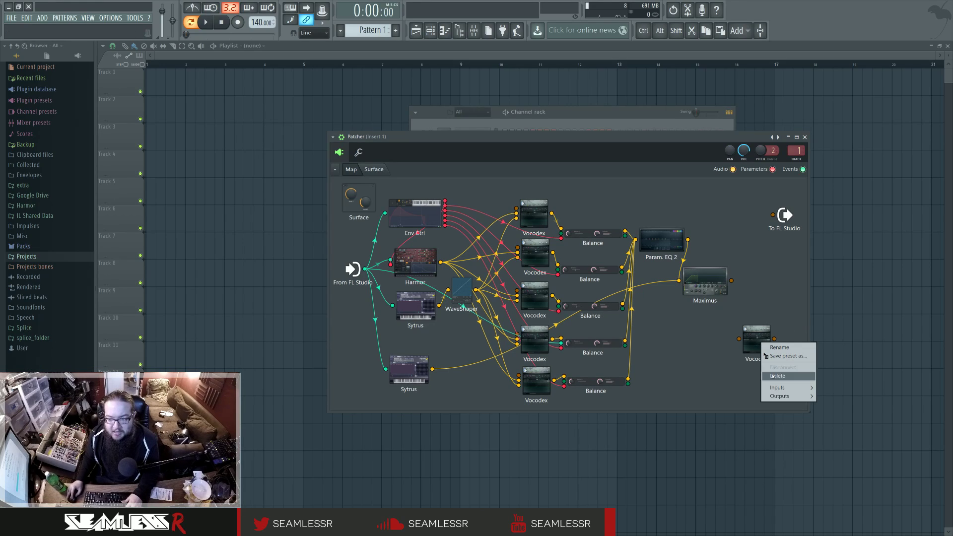
pyautogui.moveTo(778, 388)
pyautogui.moveTo(834, 388)
pyautogui.click(884, 413)
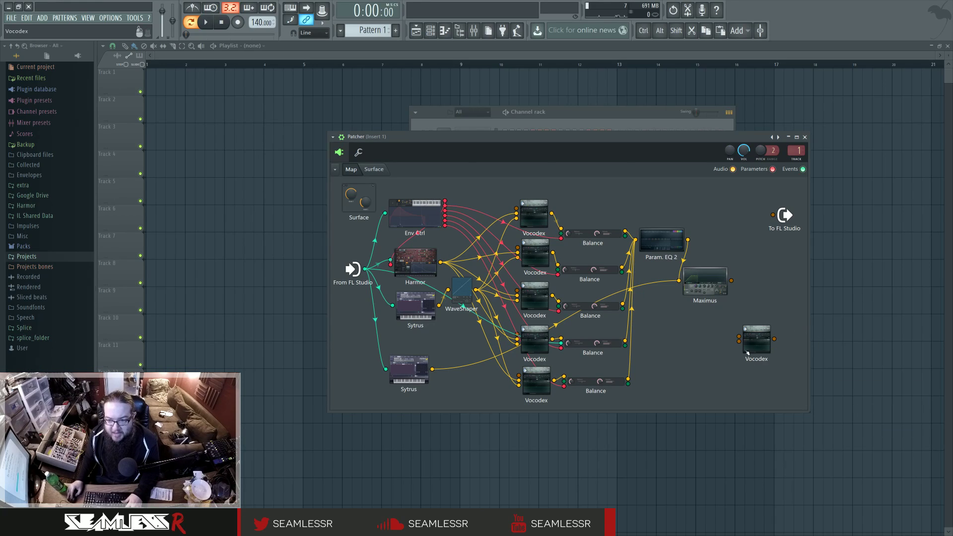
pyautogui.rightClick(747, 353)
pyautogui.moveTo(775, 389)
pyautogui.moveTo(825, 388)
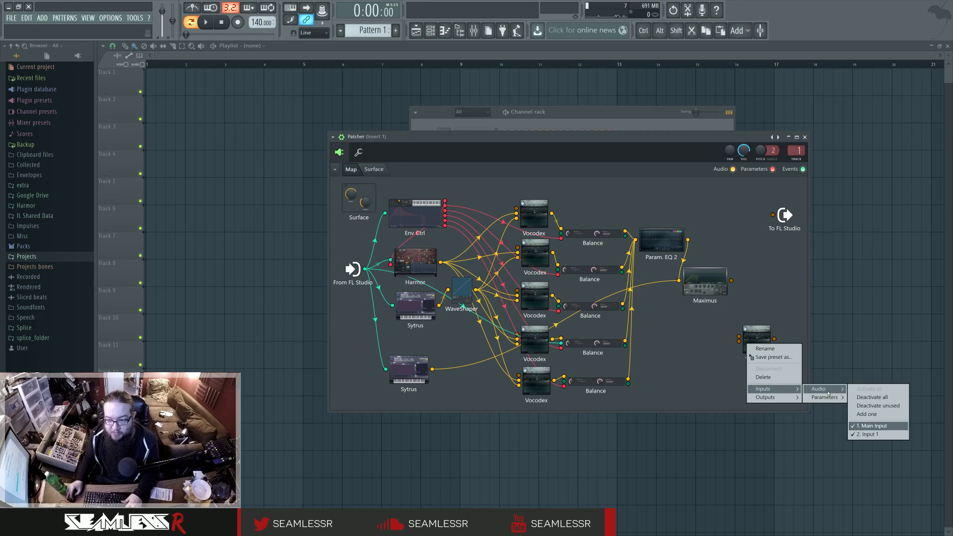
pyautogui.click(873, 415)
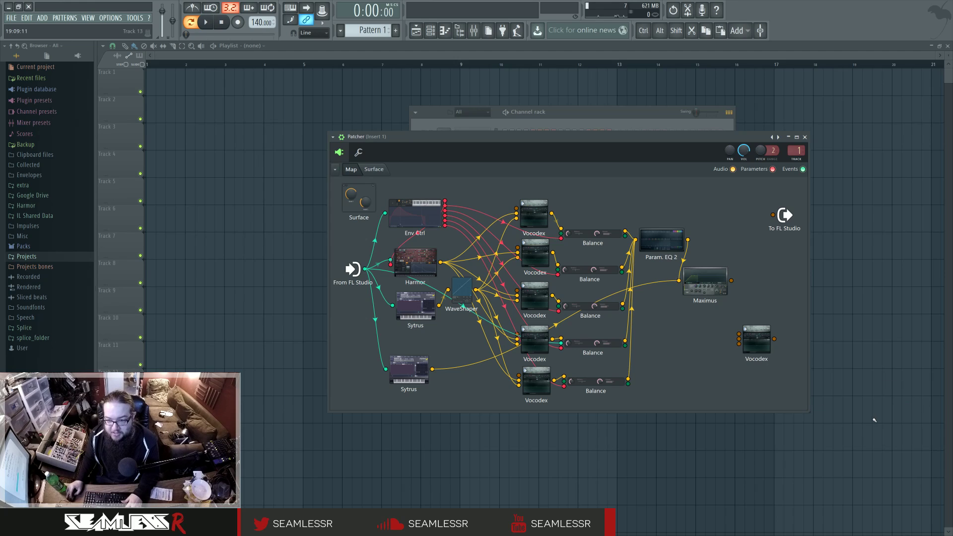
# Step: Inspect the new Vocodex's interface and delete the module from the patch
pyautogui.doubleClick(747, 346)
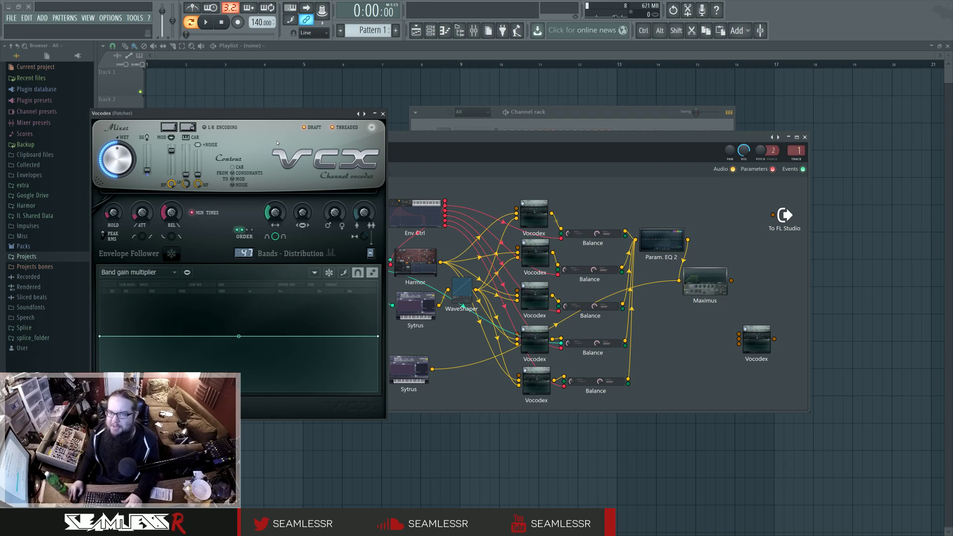
pyautogui.click(382, 113)
pyautogui.rightClick(758, 341)
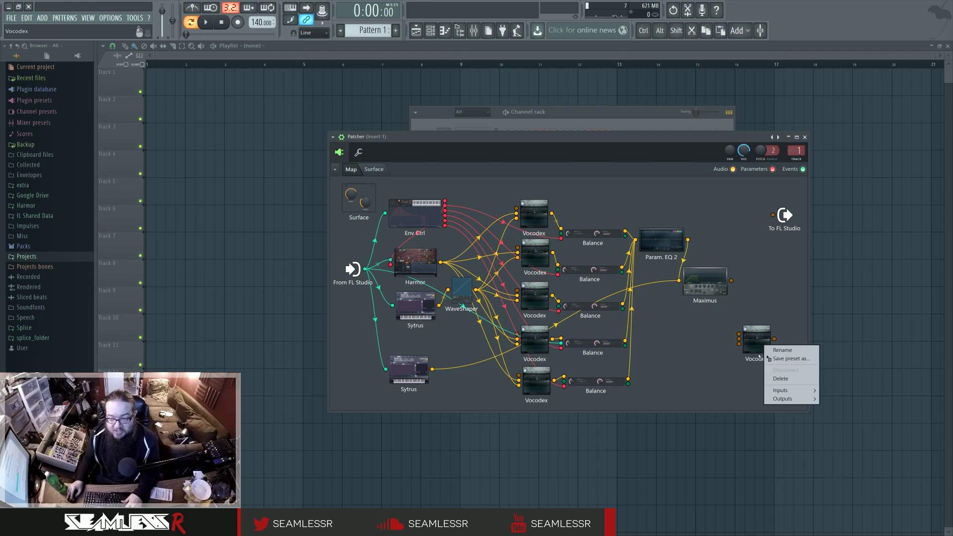
pyautogui.click(791, 383)
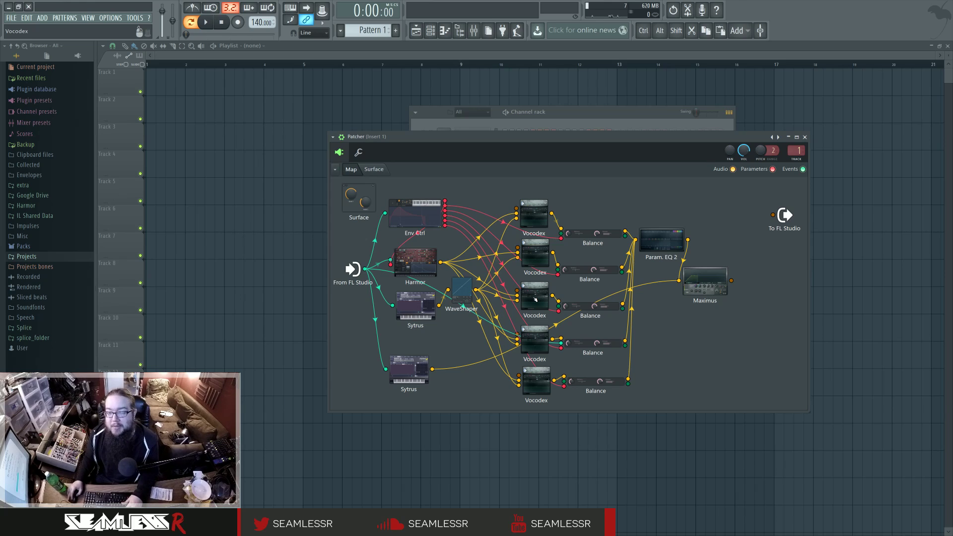
# Step: Connect Harmor's audio straight to To FL Studio and audition it while sweeping Harmor's Modulation X
pyautogui.moveTo(440, 261); pyautogui.dragTo(775, 214)
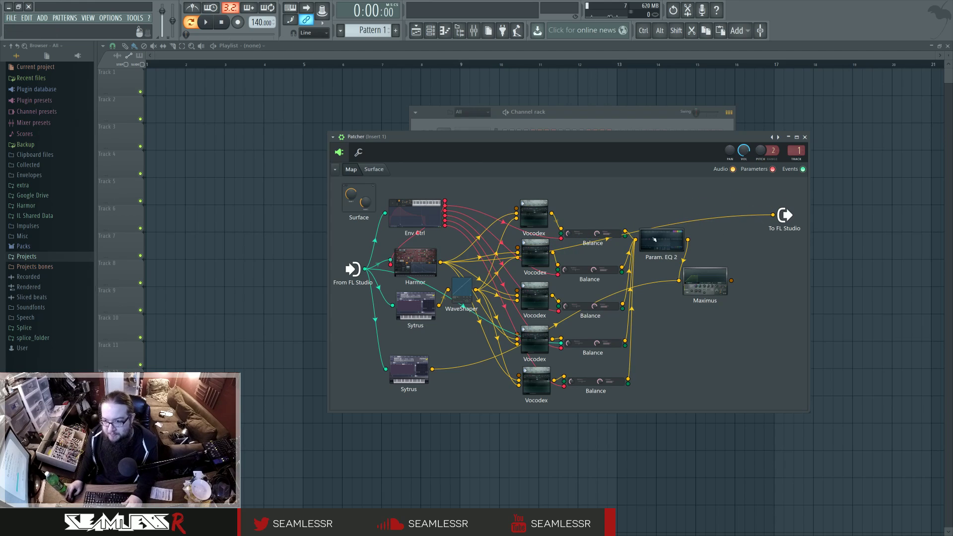
pyautogui.doubleClick(417, 264)
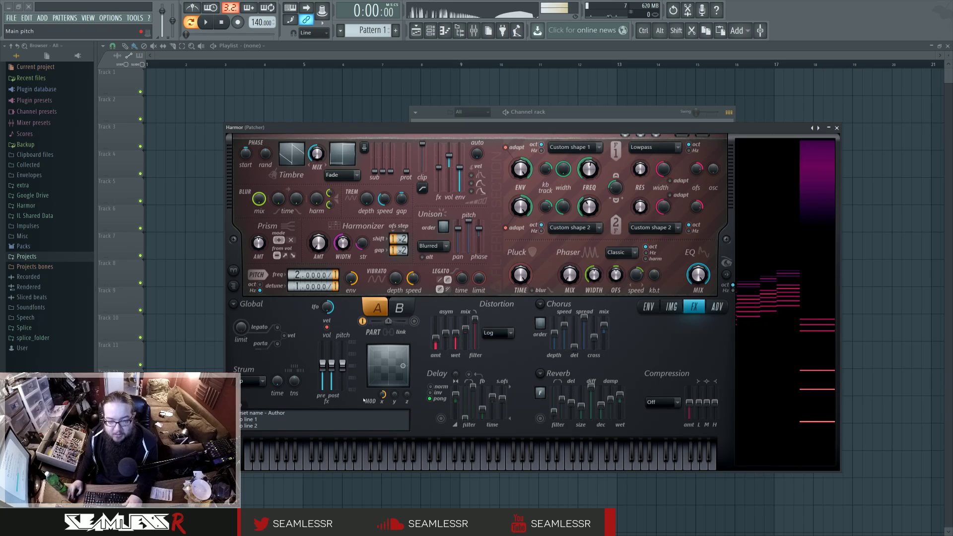
pyautogui.moveTo(382, 395); pyautogui.dragTo(383, 442)
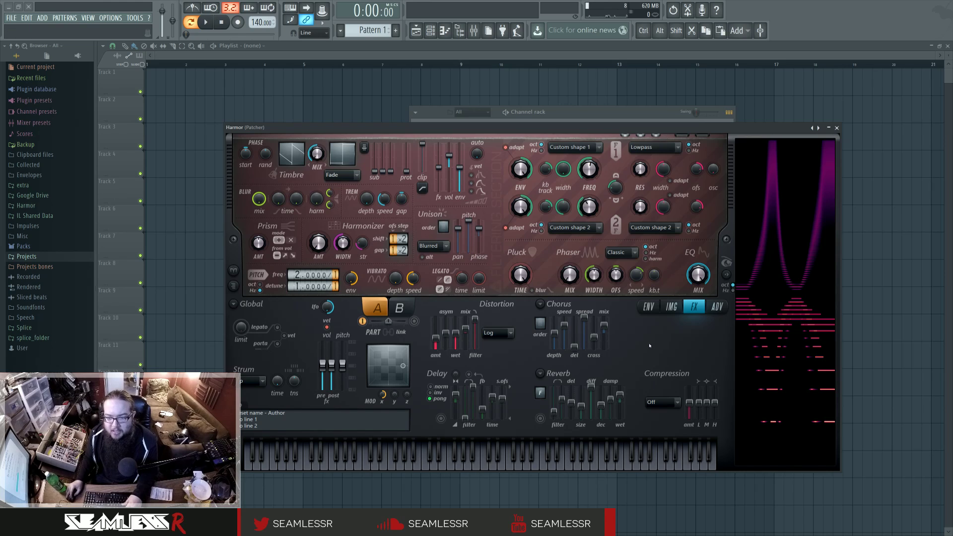
# Step: Switch Harmor's filter 2 to Custom shape 1 and audition the shape's peaks by adjusting Modulation X
pyautogui.click(584, 148)
pyautogui.click(584, 149)
pyautogui.click(590, 227)
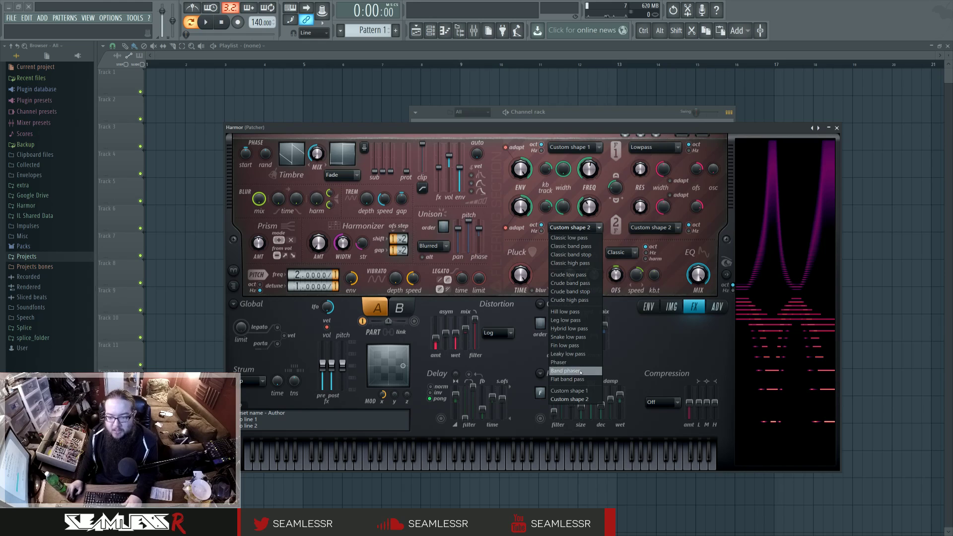
pyautogui.click(581, 391)
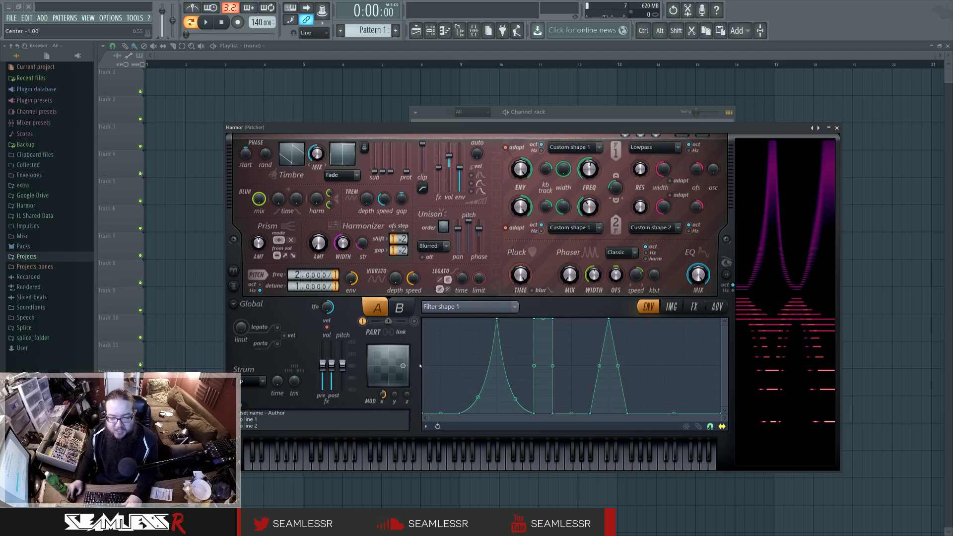
pyautogui.moveTo(383, 397); pyautogui.dragTo(382, 416)
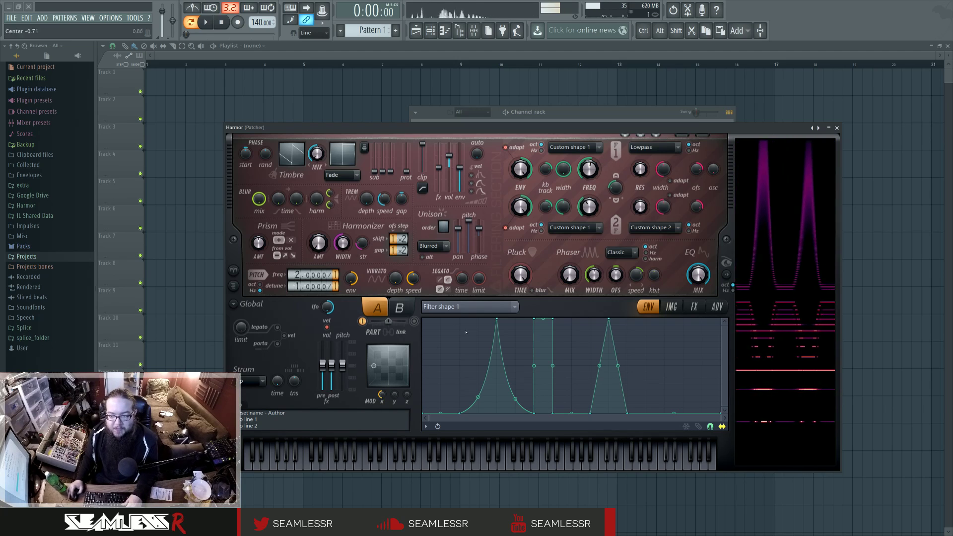
# Step: Examine the Modulation X mappings of Harmor's filter 1 and filter 2 widths, along with the filter frequency
pyautogui.rightClick(565, 170)
pyautogui.moveTo(591, 201)
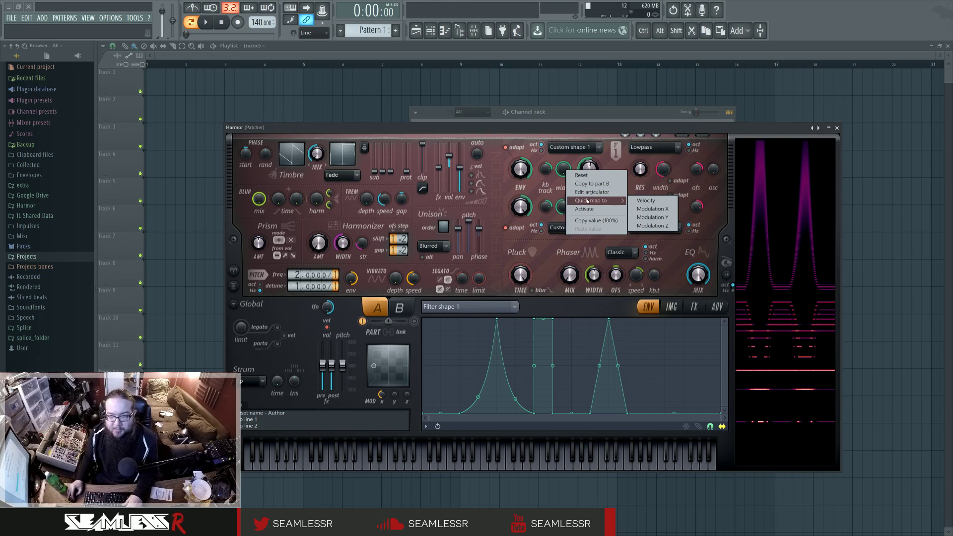
pyautogui.click(645, 209)
pyautogui.rightClick(563, 207)
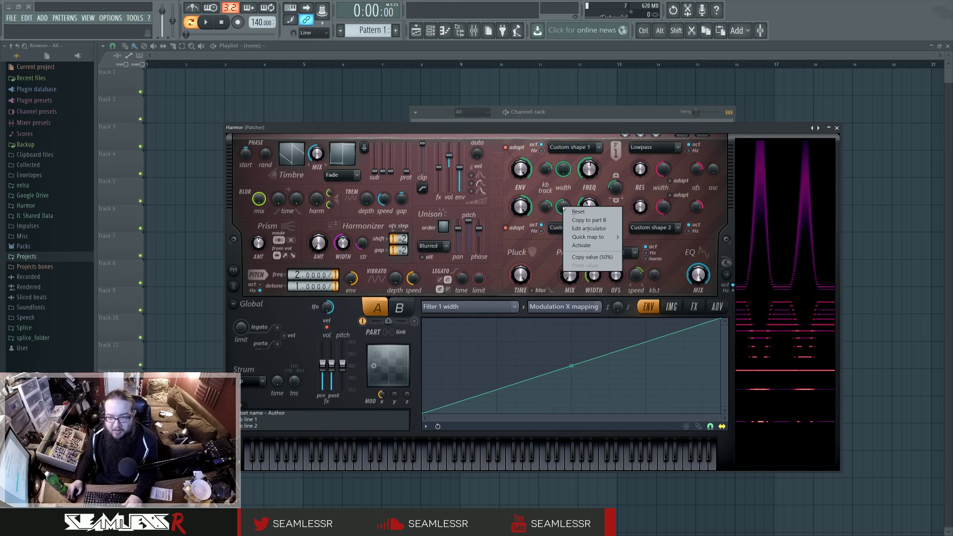
pyautogui.click(581, 247)
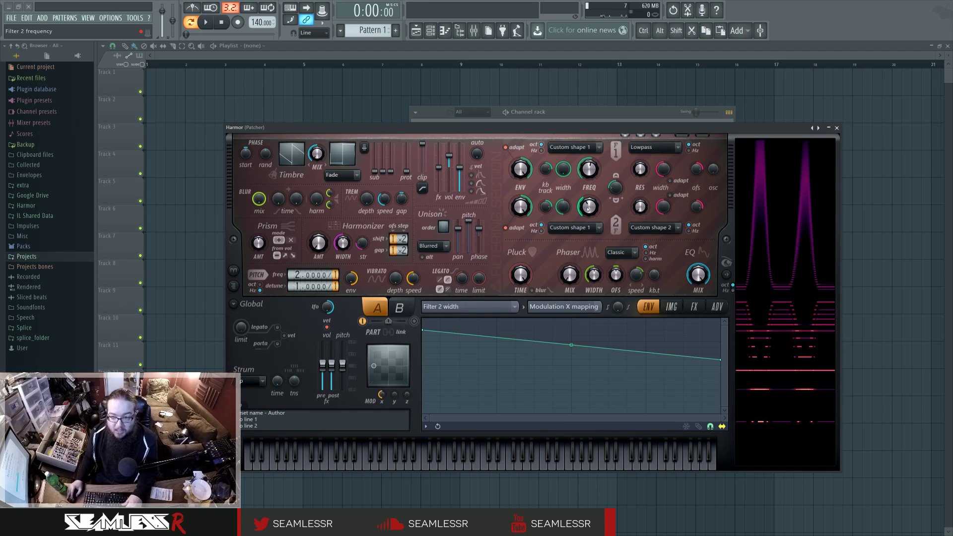
pyautogui.moveTo(587, 210)
pyautogui.mouseDown()
pyautogui.moveTo(587, 184)
pyautogui.moveTo(587, 221)
pyautogui.moveTo(587, 210)
pyautogui.mouseUp()
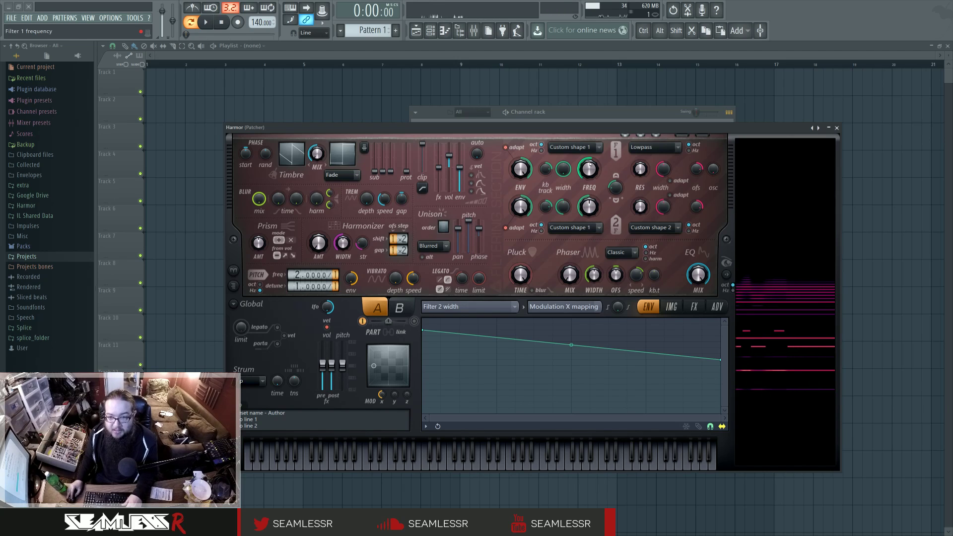
# Step: Set Harmor's filter 2 to Custom shape 2, audition a Modulation X sweep, leave Modulation X at 100%, and close Harmor
pyautogui.click(586, 227)
pyautogui.click(585, 400)
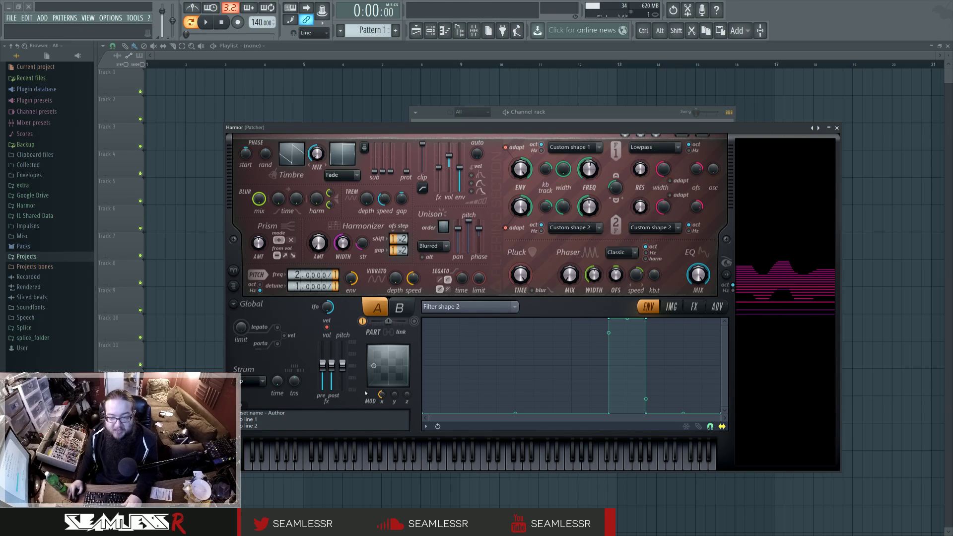
pyautogui.moveTo(381, 394); pyautogui.dragTo(382, 375)
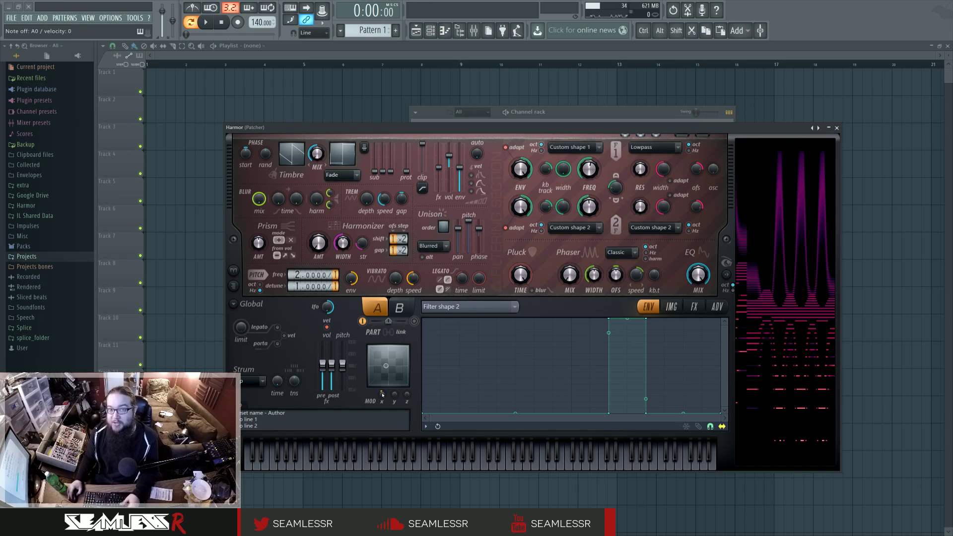
pyautogui.moveTo(383, 396); pyautogui.dragTo(397, 365)
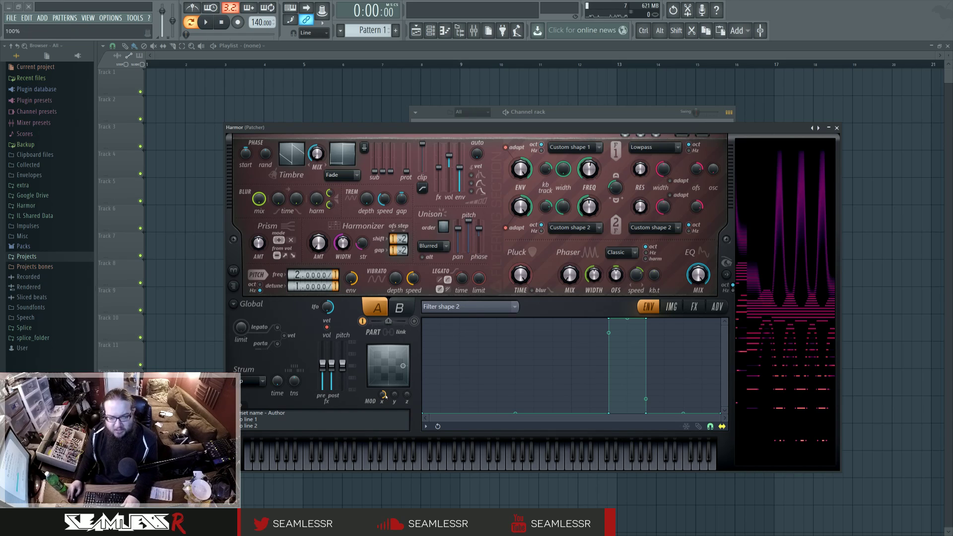
pyautogui.click(837, 128)
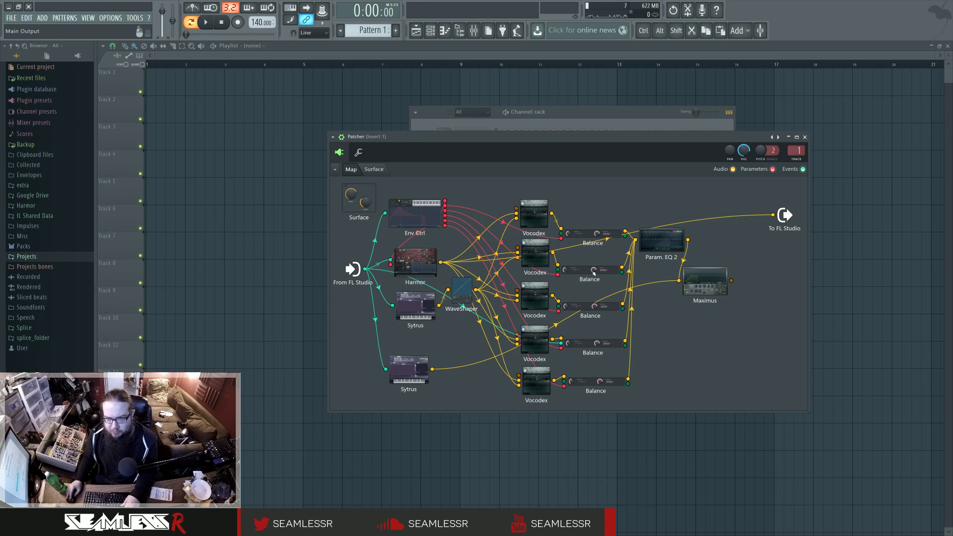
# Step: Open Env Ctrl, move its window clear of the modules, and nudge the uppermost Balance module slightly upward
pyautogui.click(420, 208)
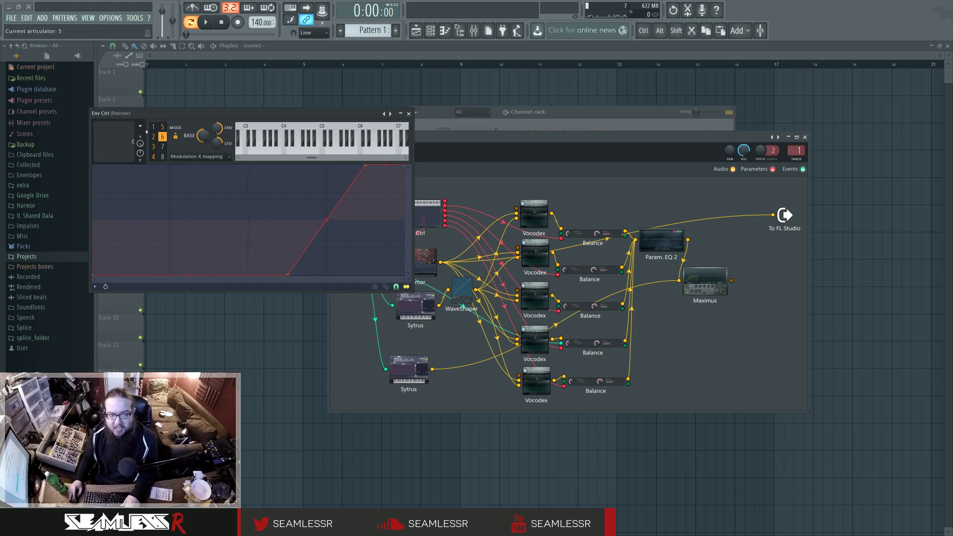
pyautogui.moveTo(317, 115); pyautogui.dragTo(352, 115)
pyautogui.moveTo(374, 117); pyautogui.dragTo(367, 113)
pyautogui.moveTo(597, 234); pyautogui.dragTo(597, 227)
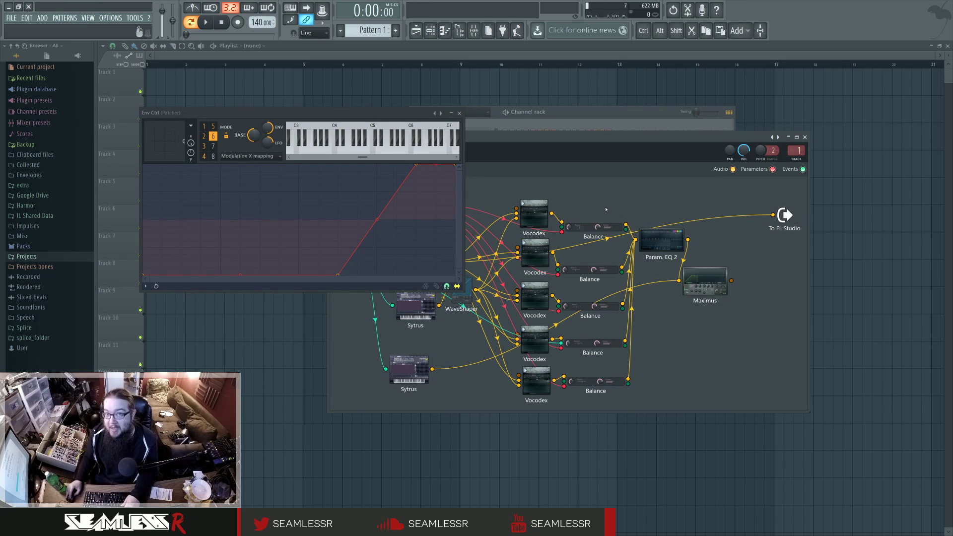
# Step: Audition a Modulation X sweep in Env Ctrl, check Harmor's filter shape 2, and bring Env Ctrl back up
pyautogui.moveTo(191, 143)
pyautogui.mouseDown()
pyautogui.moveTo(191, 191)
pyautogui.moveTo(190, 168)
pyautogui.mouseUp()
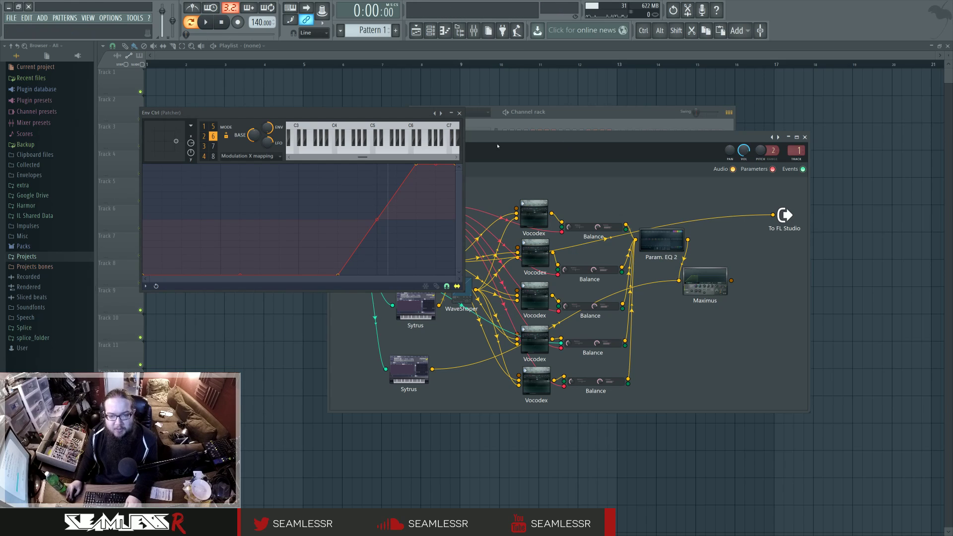
pyautogui.press('Escape')
pyautogui.click(422, 262)
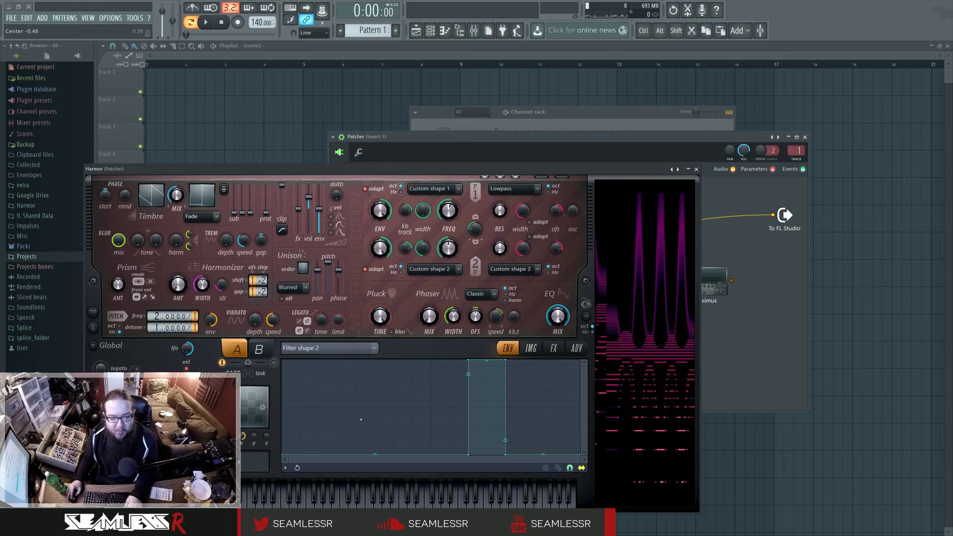
pyautogui.press('Escape')
pyautogui.click(414, 214)
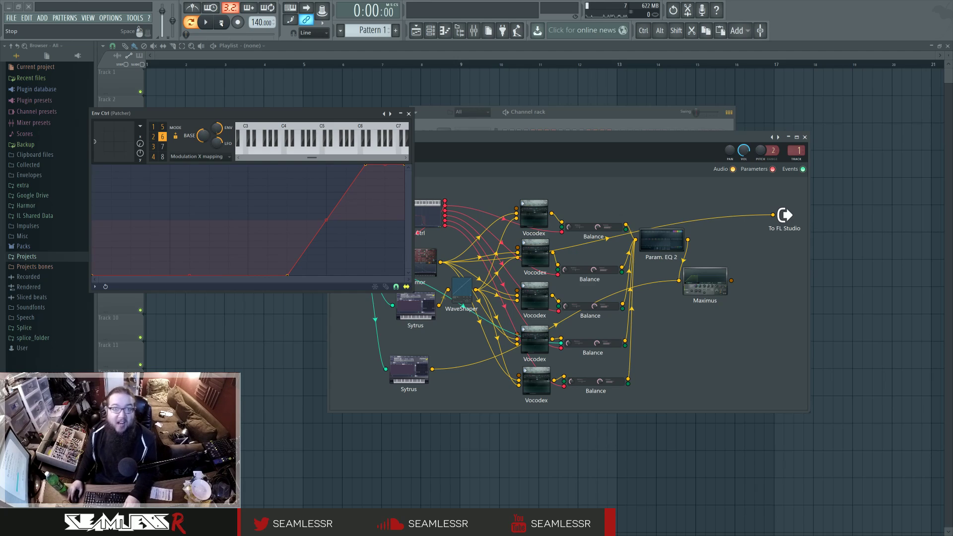
# Step: Close Env Ctrl and replace the direct source link into the FL Studio output with Maximus's audio output
pyautogui.moveTo(264, 109); pyautogui.dragTo(330, 115)
pyautogui.click(474, 120)
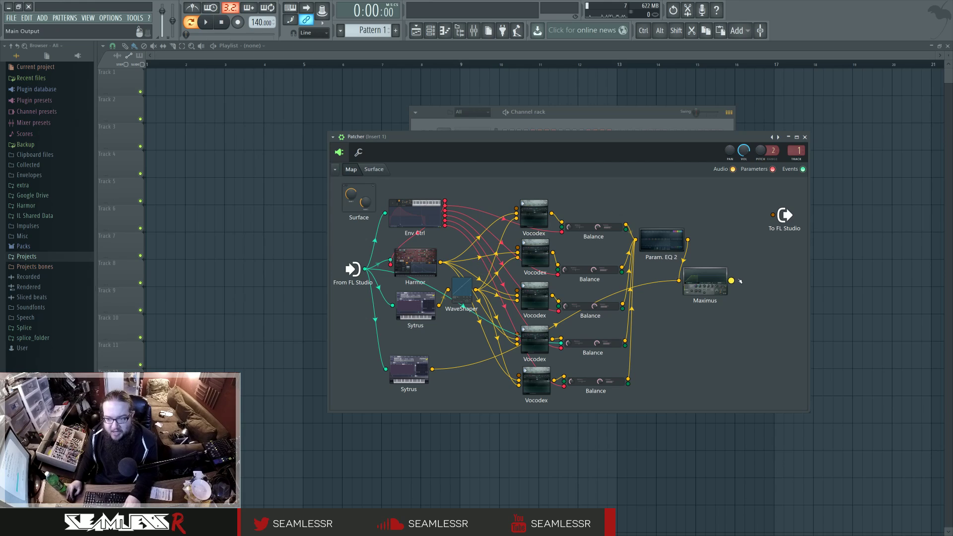
pyautogui.click(662, 240)
pyautogui.click(394, 113)
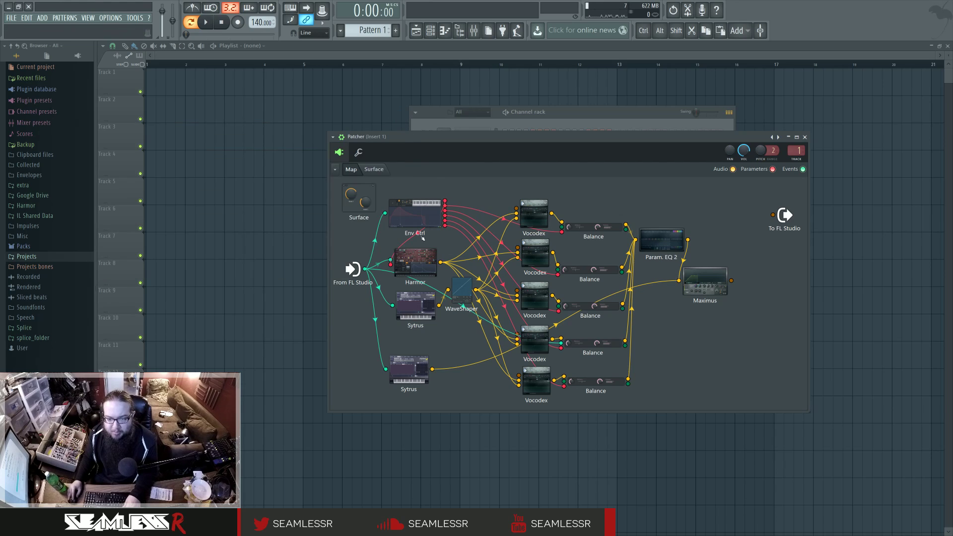
pyautogui.moveTo(731, 281); pyautogui.dragTo(772, 215)
# Step: Check operator 1 of the upper Sytrus and compare Maximus's bands display with its monitor display while sound plays
pyautogui.click(415, 305)
pyautogui.click(128, 127)
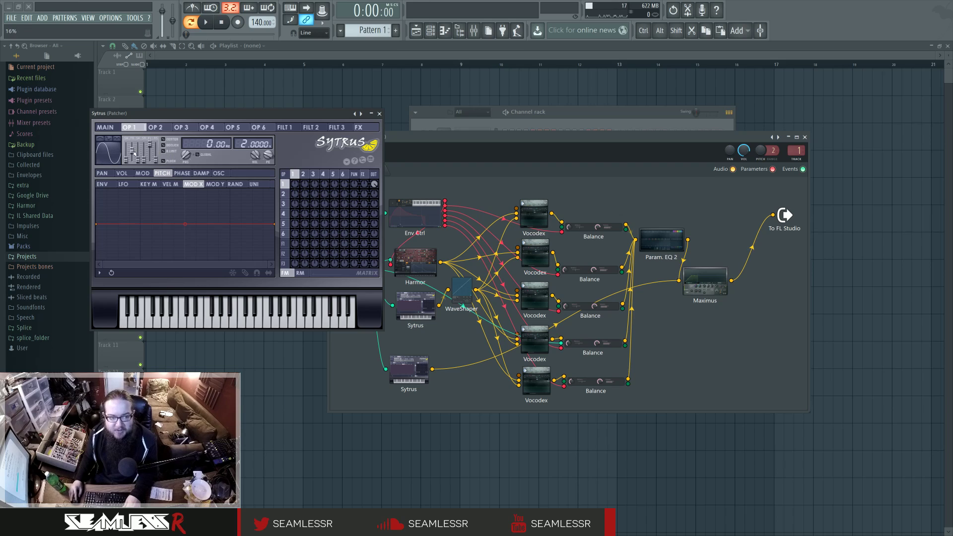
pyautogui.click(705, 281)
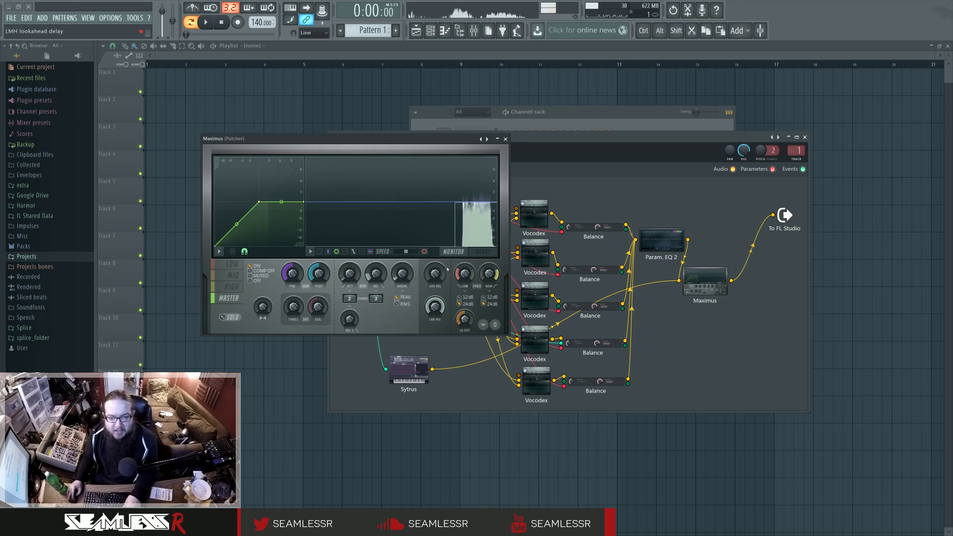
pyautogui.click(482, 252)
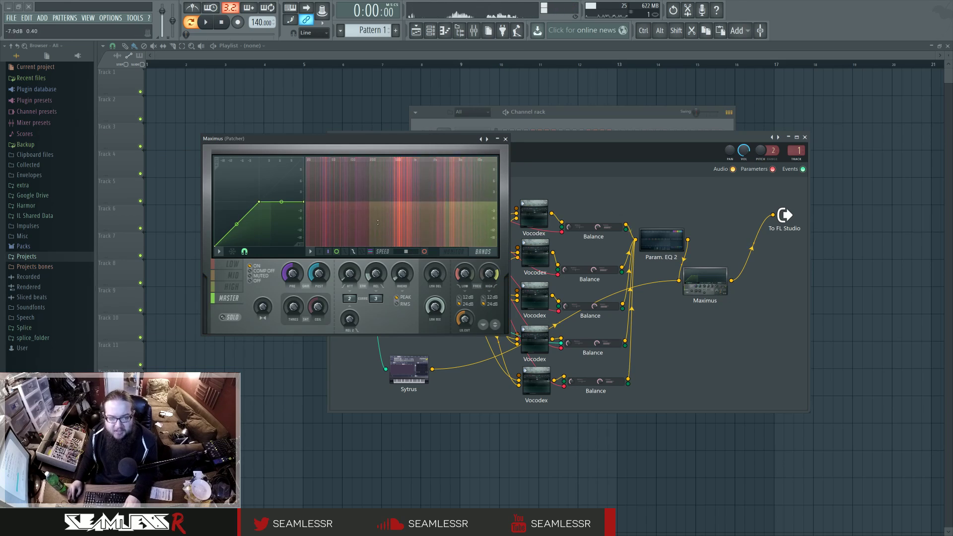
pyautogui.click(462, 251)
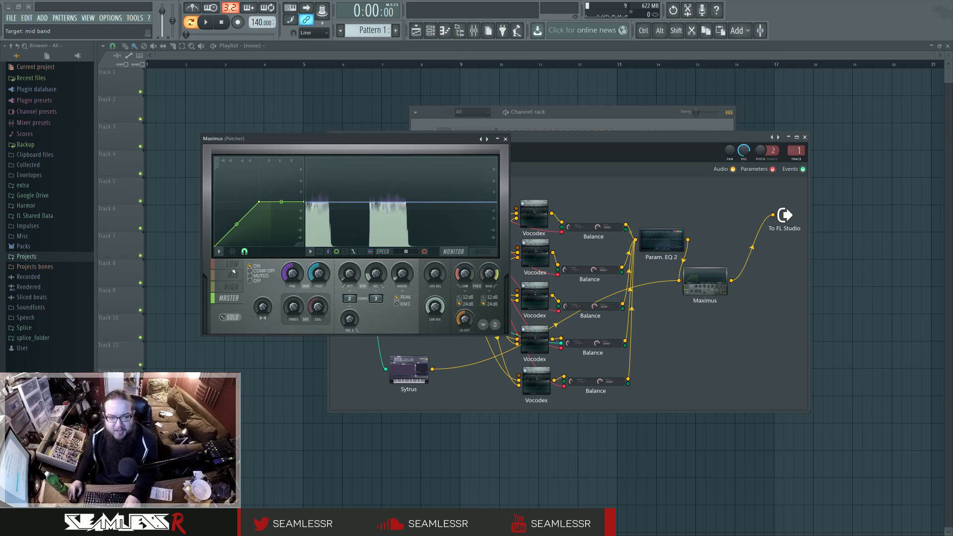
# Step: Examine the compression curves of Maximus's mid, high and master bands, and close Maximus
pyautogui.click(232, 286)
pyautogui.click(233, 275)
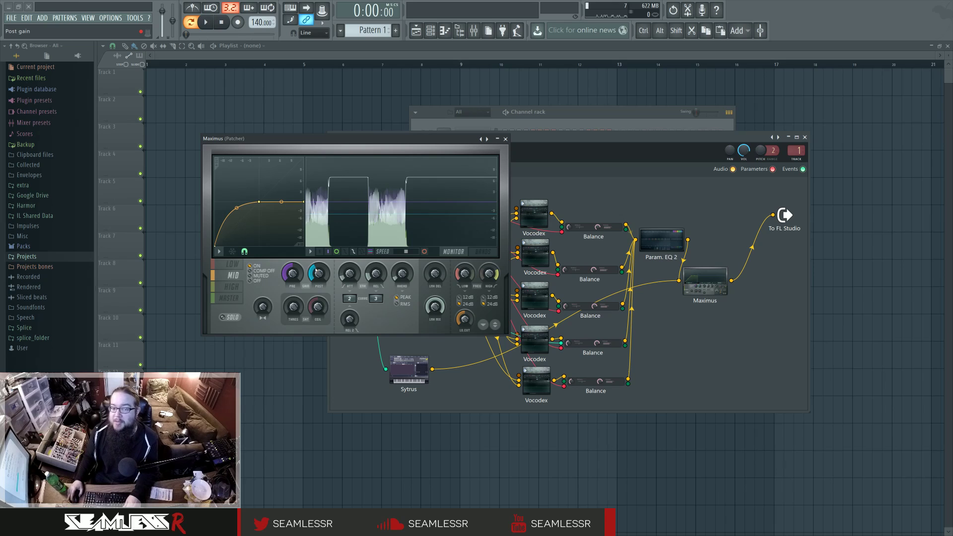
pyautogui.click(233, 287)
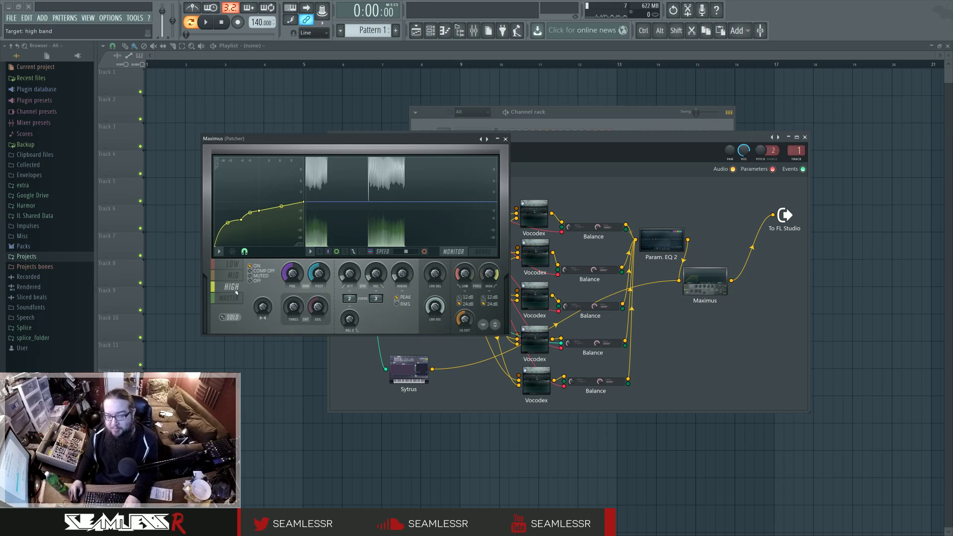
pyautogui.click(230, 298)
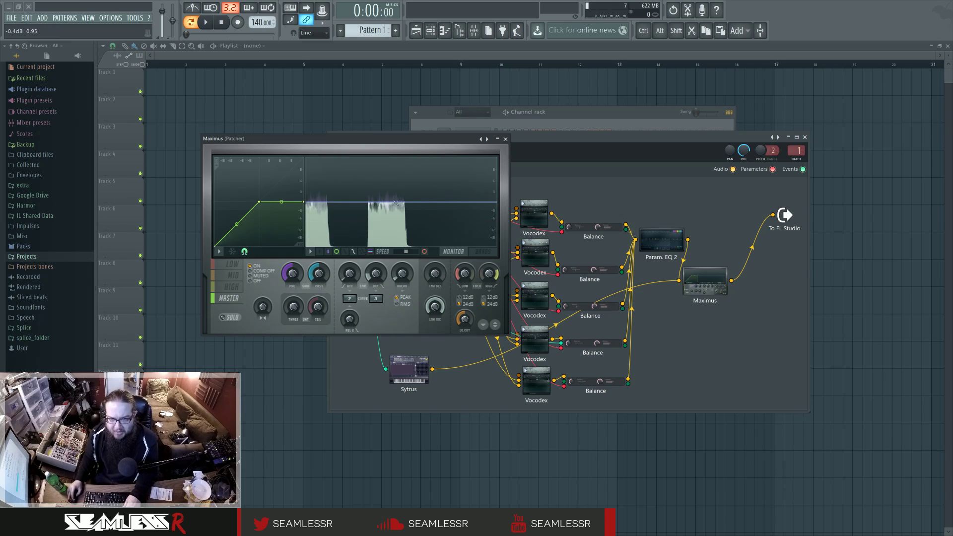
pyautogui.click(505, 138)
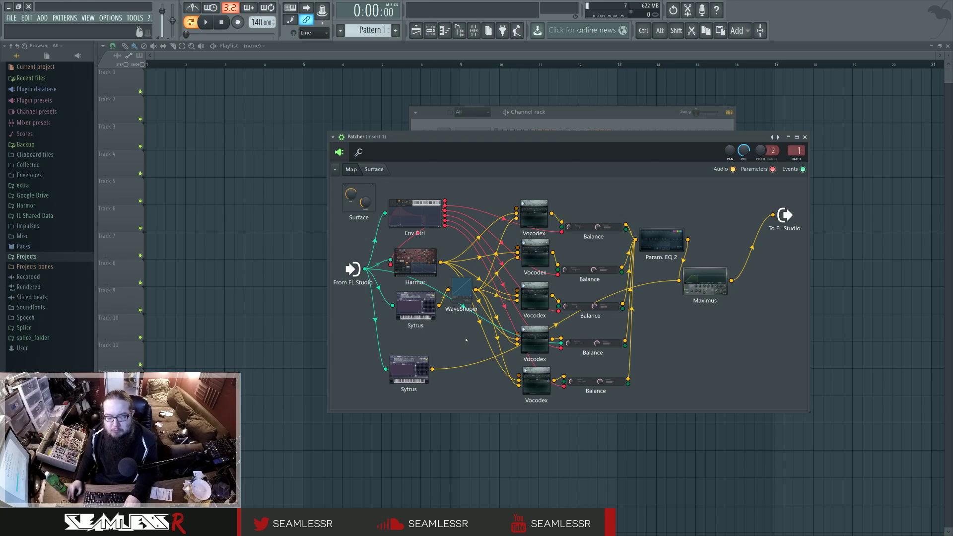
# Step: Open Env Ctrl, move its window nearer the Vocodex modules, and review the Modulation X mappings through articulator 6
pyautogui.click(421, 210)
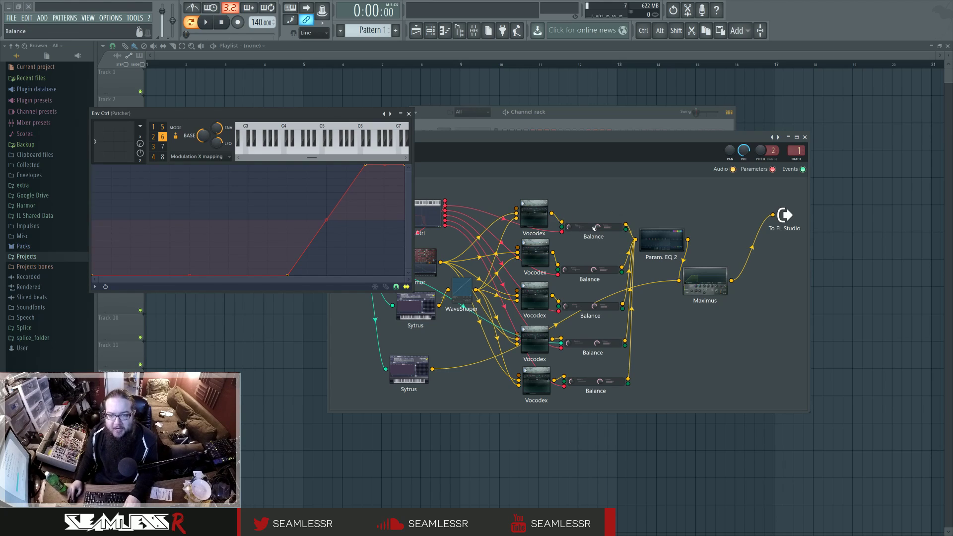
pyautogui.moveTo(287, 114); pyautogui.dragTo(381, 106)
pyautogui.click(249, 135)
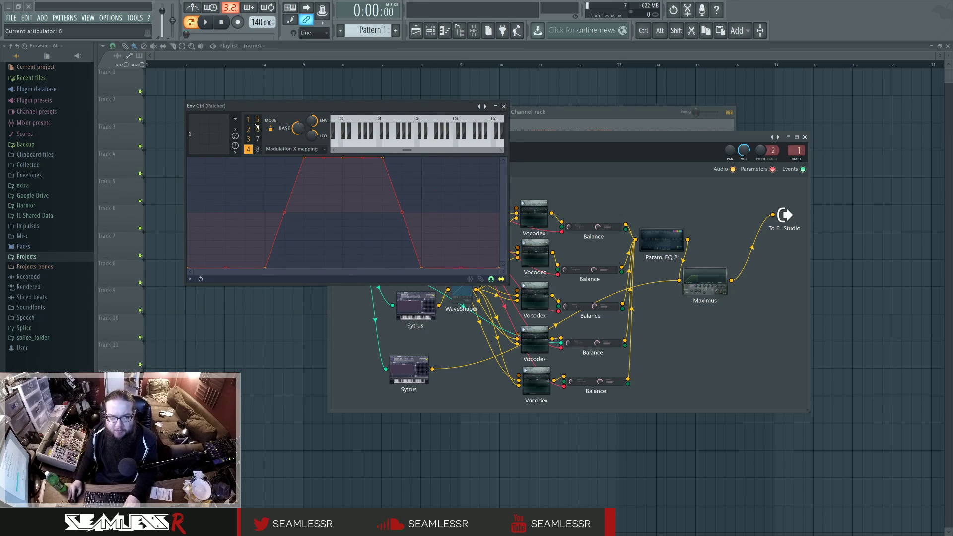
pyautogui.click(249, 139)
pyautogui.click(249, 149)
pyautogui.click(258, 120)
pyautogui.click(257, 129)
# Step: Compare how the Modulation X mappings of articulators 2, 3, 4 and 6 crossfade, finishing on articulator 2
pyautogui.click(250, 131)
pyautogui.click(256, 138)
pyautogui.click(249, 131)
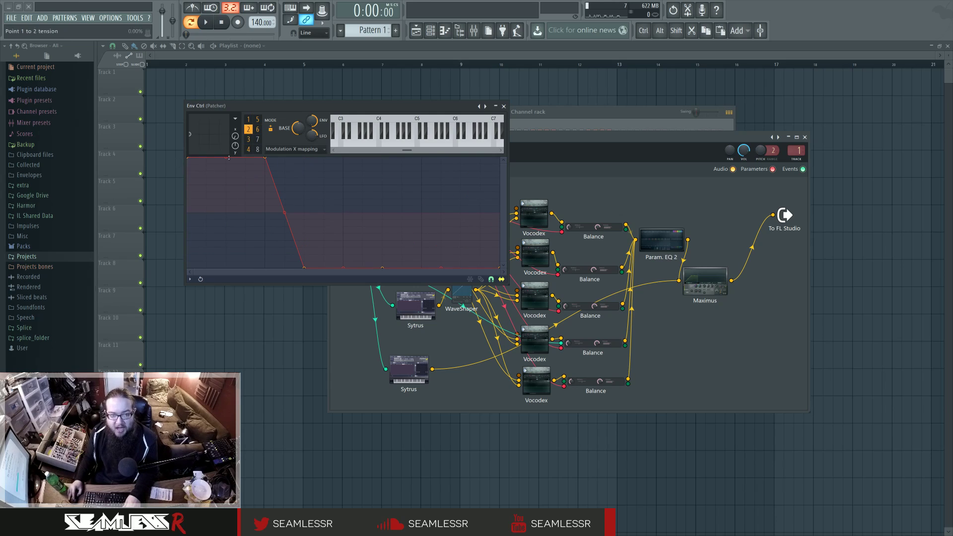
pyautogui.click(249, 140)
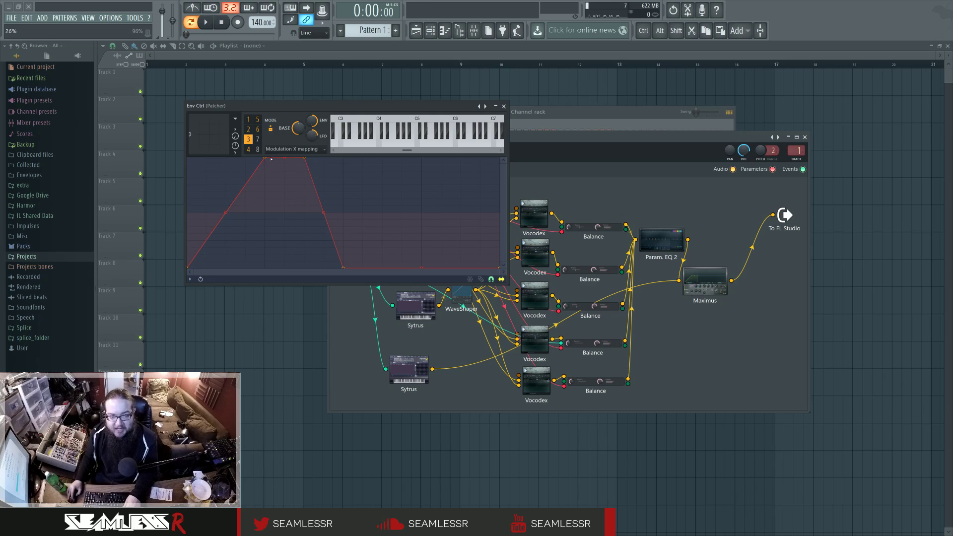
pyautogui.click(248, 149)
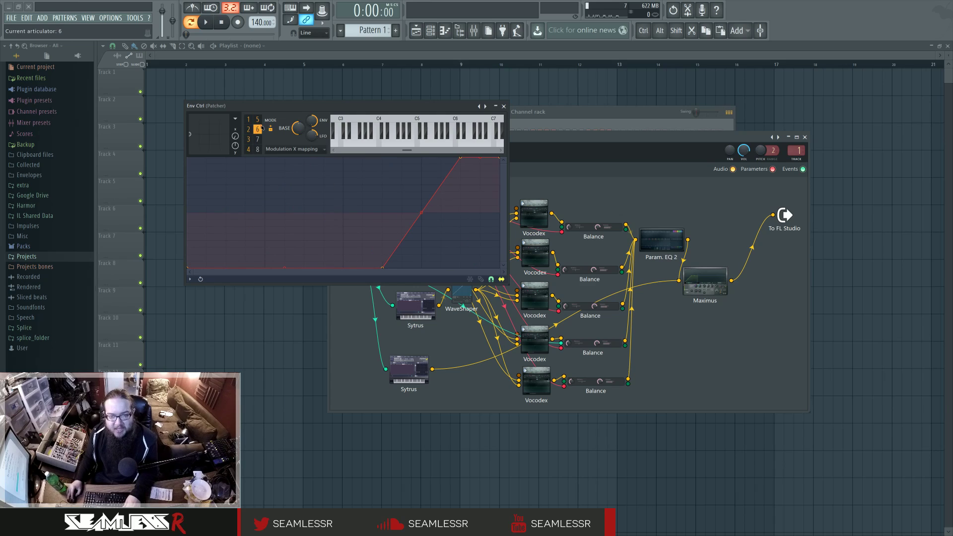
pyautogui.click(248, 130)
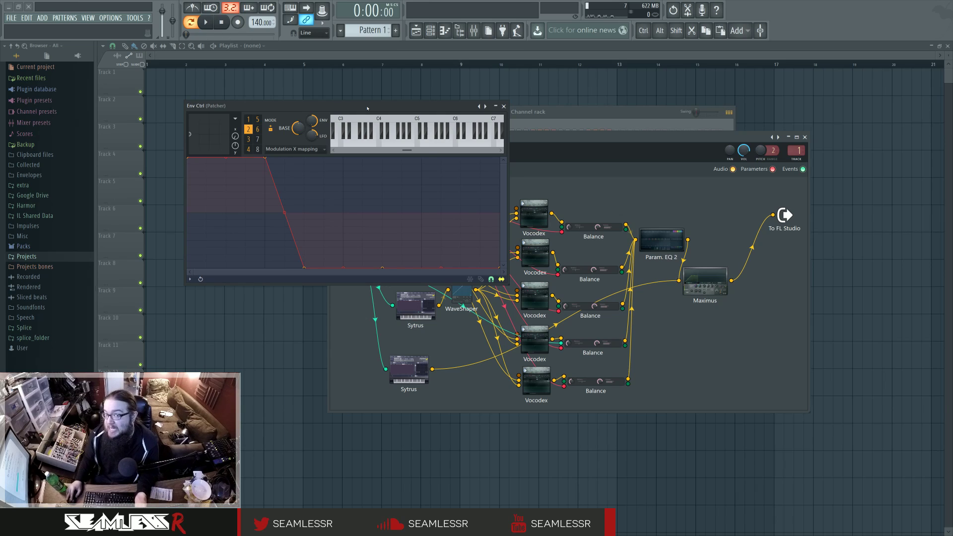
# Step: Audition the vocoder crossfade by playing notes while sweeping Env Ctrl's Modulation X, and close Env Ctrl
pyautogui.press('z')
pyautogui.moveTo(235, 136); pyautogui.dragTo(235, 180)
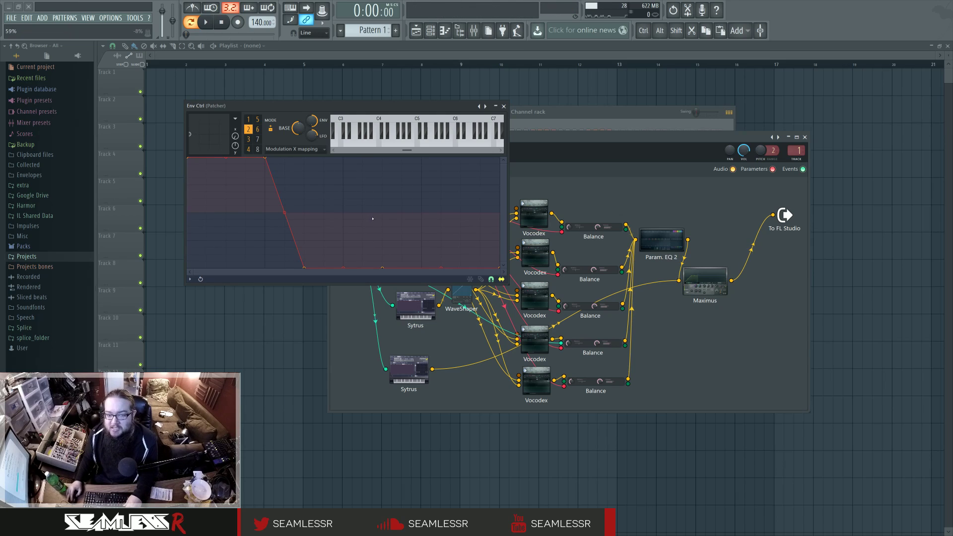
pyautogui.moveTo(235, 138)
pyautogui.mouseDown()
pyautogui.moveTo(235, 99)
pyautogui.moveTo(235, 138)
pyautogui.mouseUp()
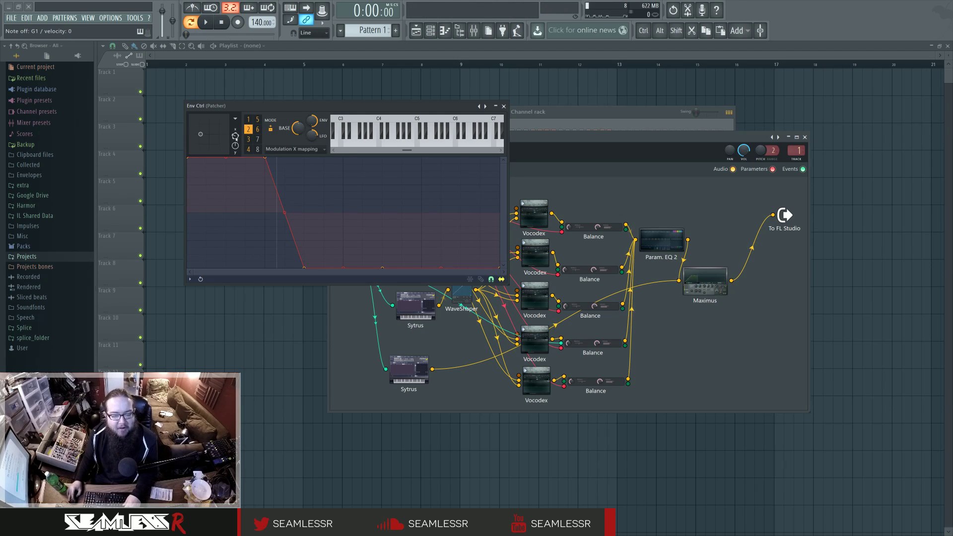
pyautogui.moveTo(236, 138); pyautogui.dragTo(236, 99)
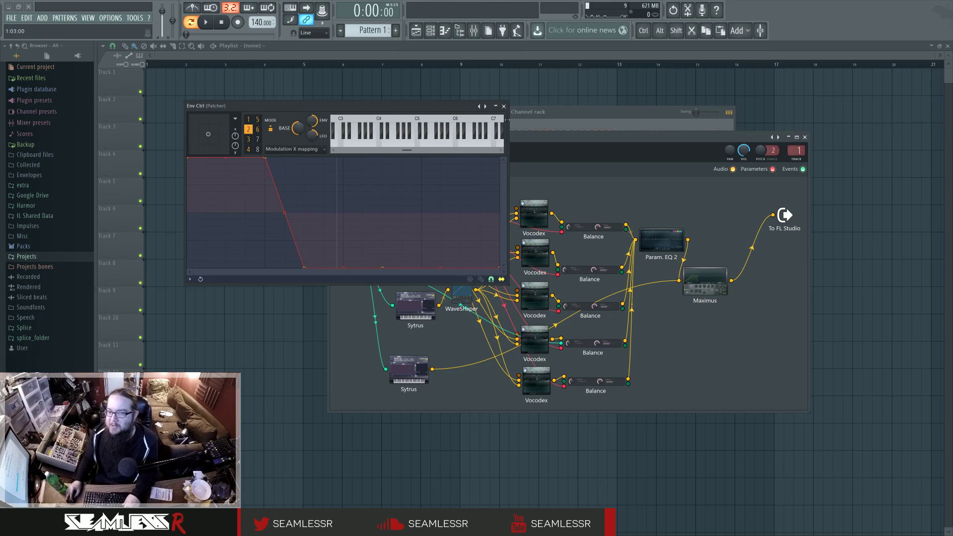
pyautogui.click(504, 106)
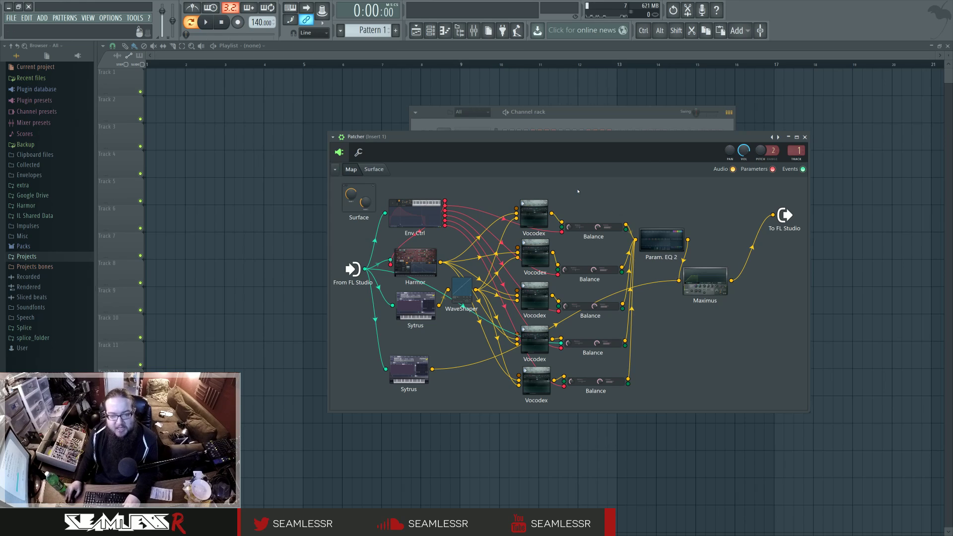
# Step: Check the uppermost Vocodex and nudge the Patcher window slightly
pyautogui.doubleClick(537, 206)
pyautogui.click(441, 194)
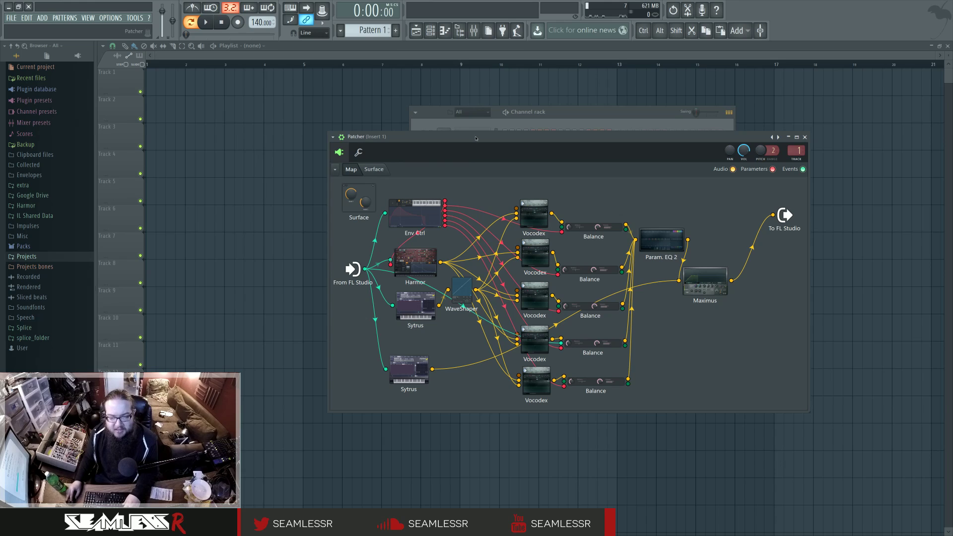
pyautogui.moveTo(476, 139); pyautogui.dragTo(473, 136)
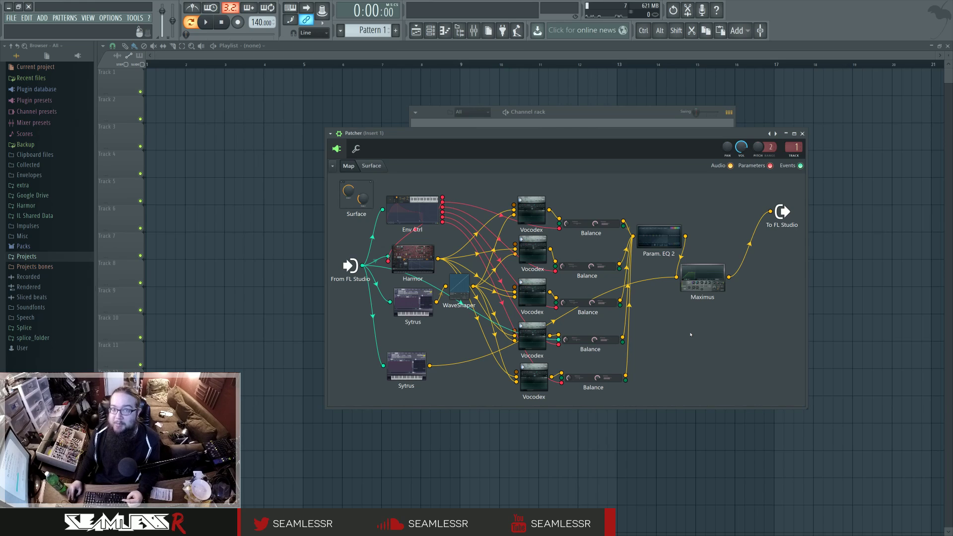
# Step: Line up Param. EQ 2 and Maximus side by side, level with the middle Balance modules, and shift the Patcher window slightly
pyautogui.moveTo(701, 276); pyautogui.dragTo(719, 275)
pyautogui.moveTo(659, 237); pyautogui.dragTo(664, 256)
pyautogui.moveTo(710, 273); pyautogui.dragTo(726, 278)
pyautogui.moveTo(653, 253); pyautogui.dragTo(663, 288)
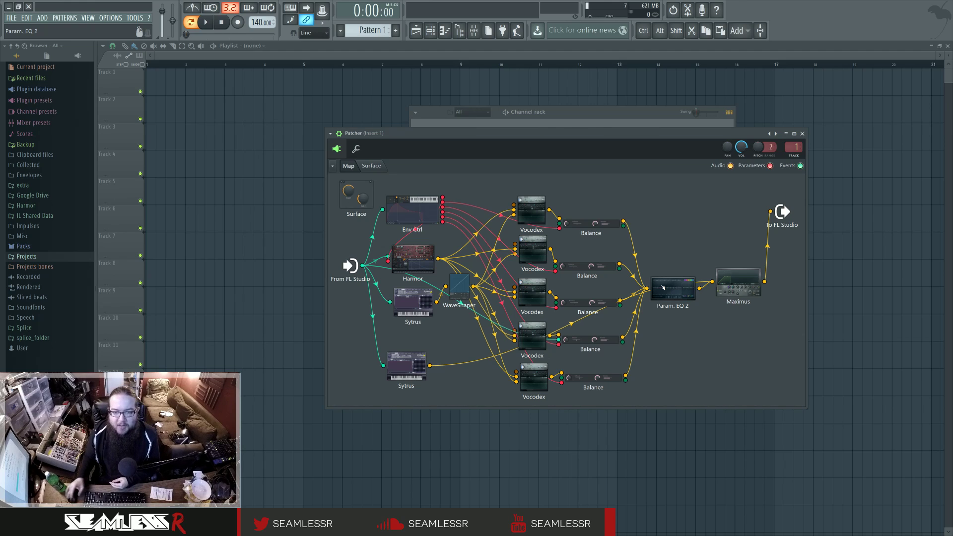
pyautogui.moveTo(535, 134)
pyautogui.mouseDown()
pyautogui.moveTo(557, 148)
pyautogui.moveTo(540, 136)
pyautogui.mouseUp()
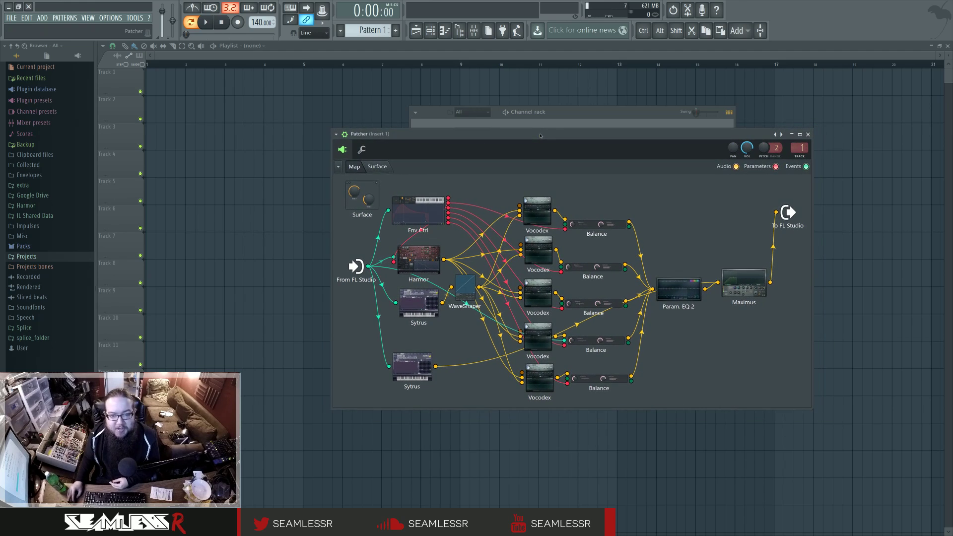